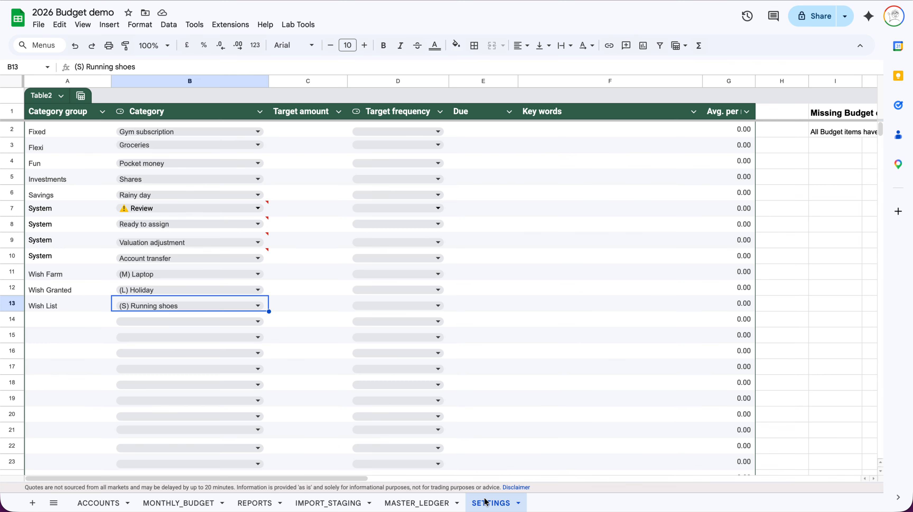
# - View the MASTER_LEDGER sheet and return to the SETTINGS sheet
pyautogui.moveTo(231, 205)
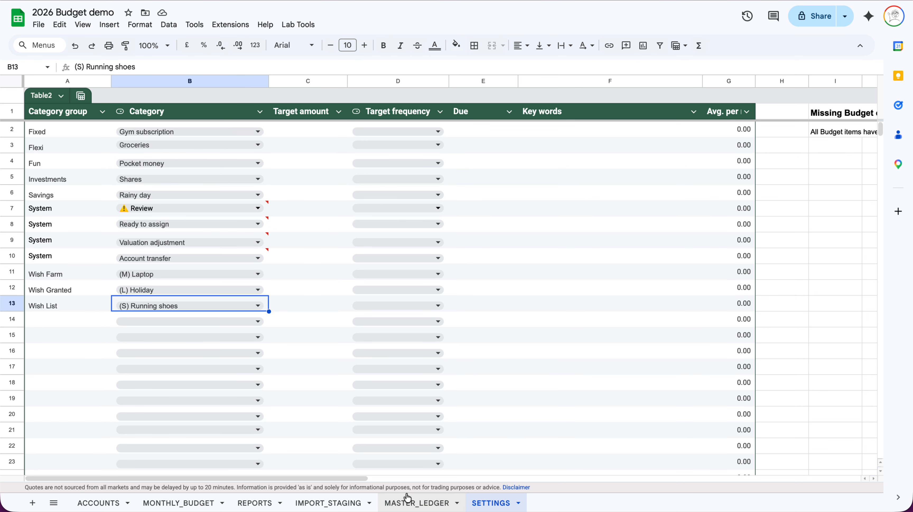
pyautogui.click(412, 502)
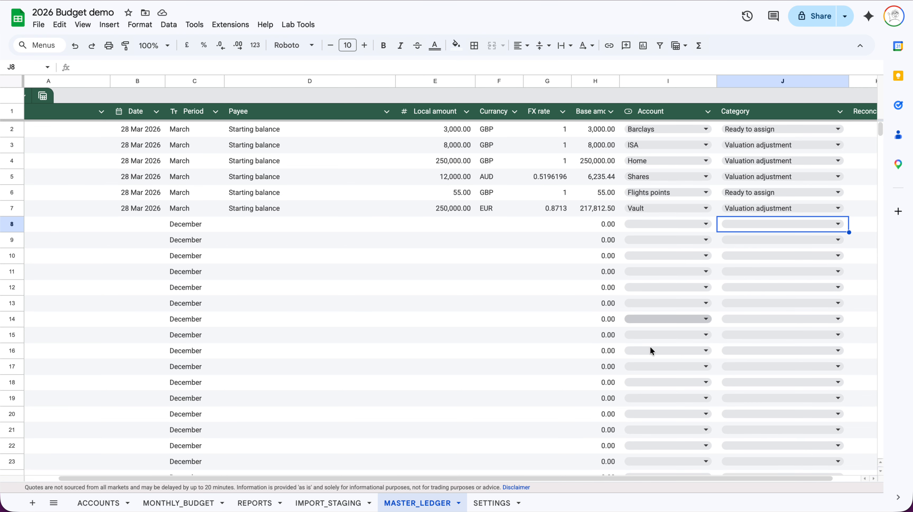
pyautogui.click(490, 503)
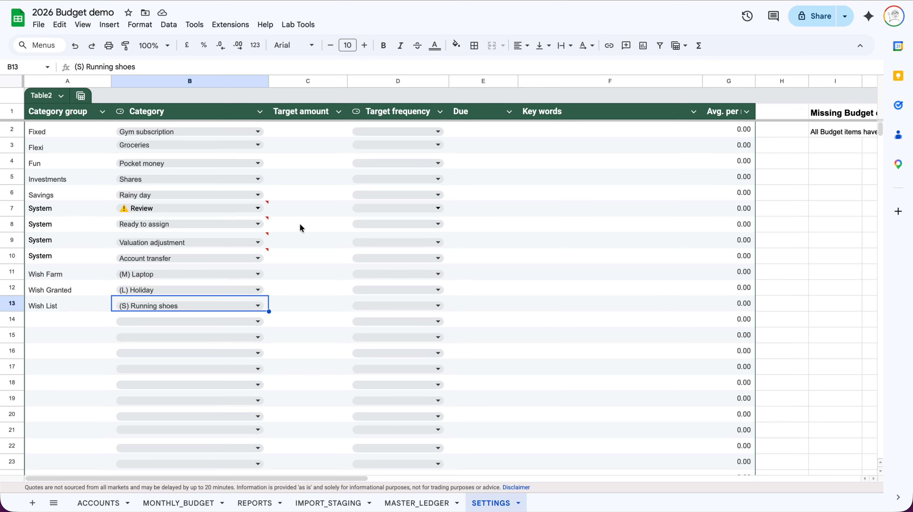
pyautogui.moveTo(204, 211)
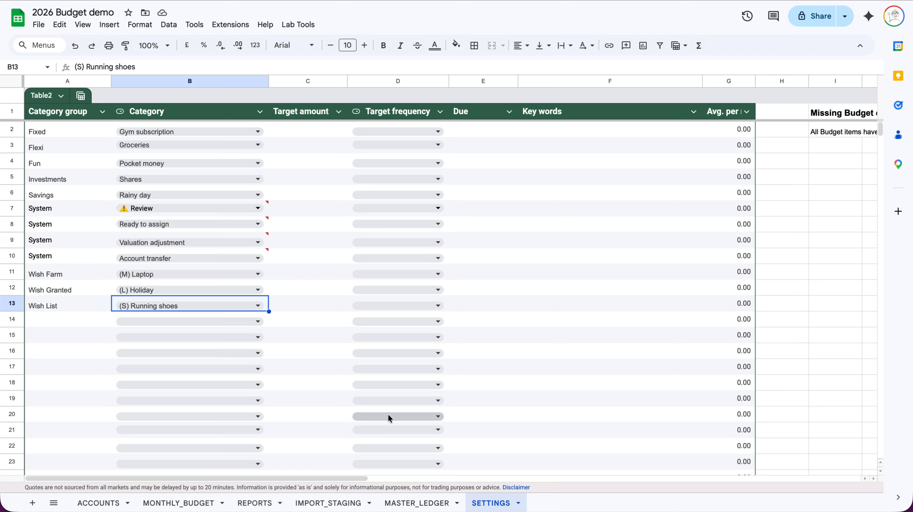
# - Give the Gym subscription category a target amount of 35 with a Monthly target frequency
pyautogui.doubleClick(314, 129)
pyautogui.write('35')
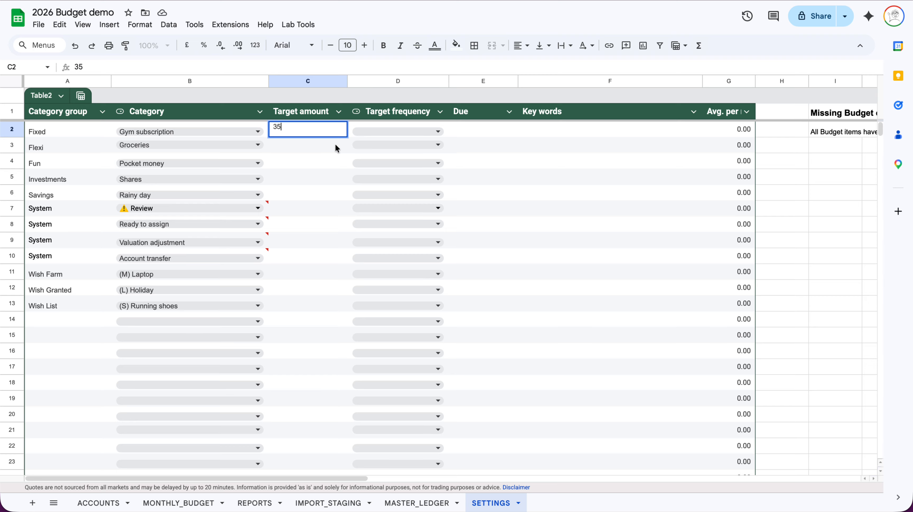
pyautogui.click(385, 128)
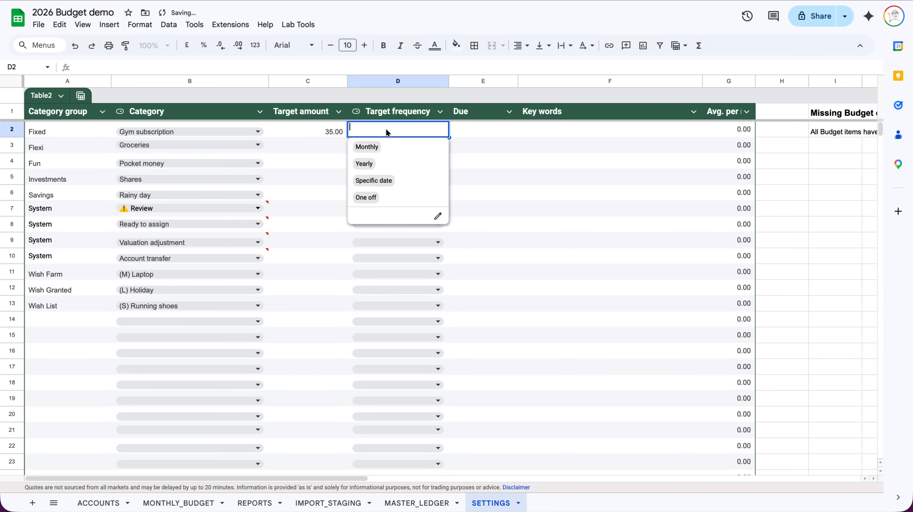
pyautogui.click(389, 153)
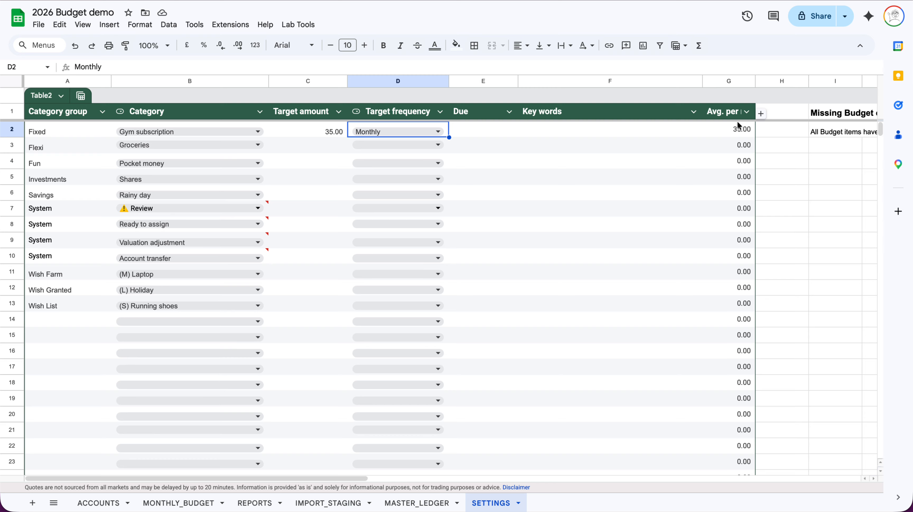
# - Give the Groceries category a target amount of 250 with a Monthly target frequency
pyautogui.click(326, 147)
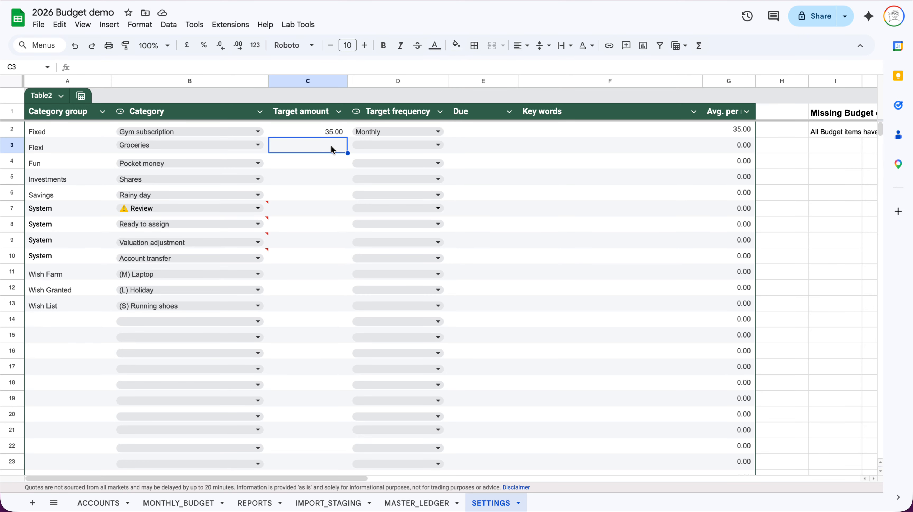
pyautogui.doubleClick(331, 148)
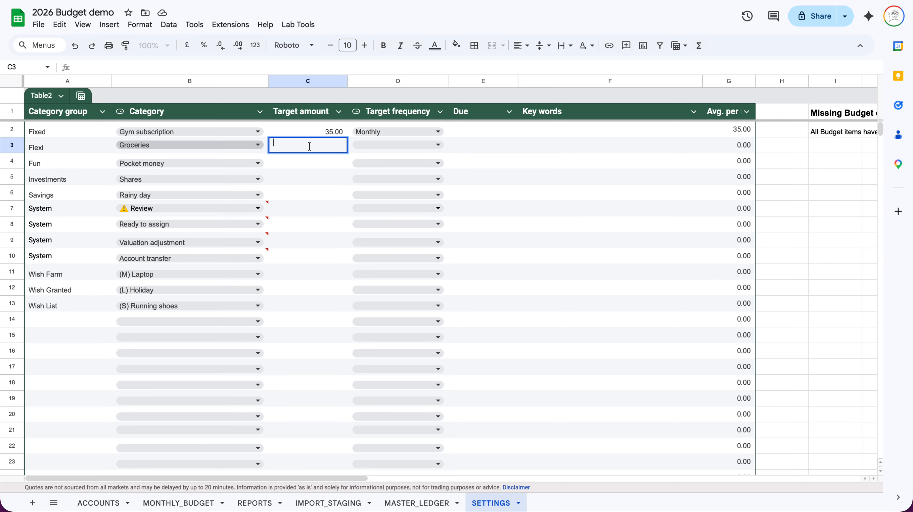
pyautogui.write('250')
pyautogui.click(415, 143)
pyautogui.click(387, 162)
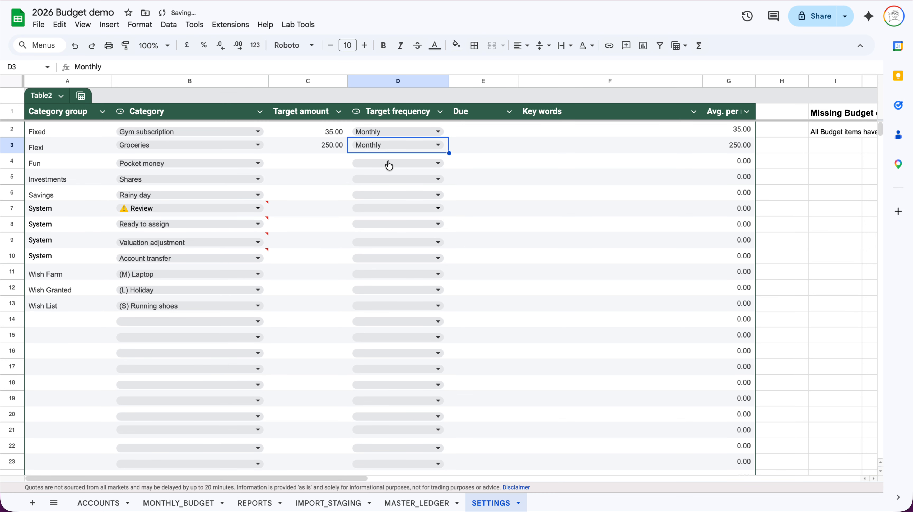
# - Give the Pocket money category a target amount of 500, a Yearly frequency and a due date of 01/01/2027
pyautogui.click(310, 162)
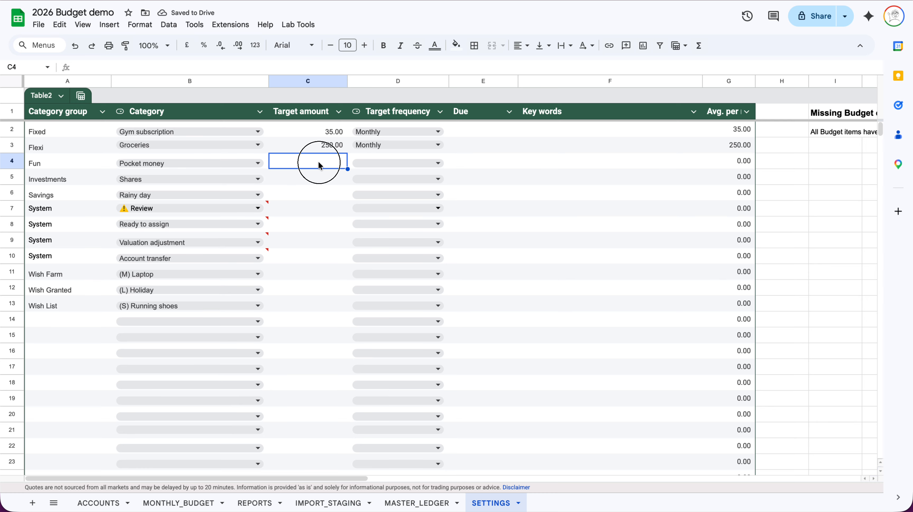
pyautogui.doubleClick(318, 161)
pyautogui.write('500')
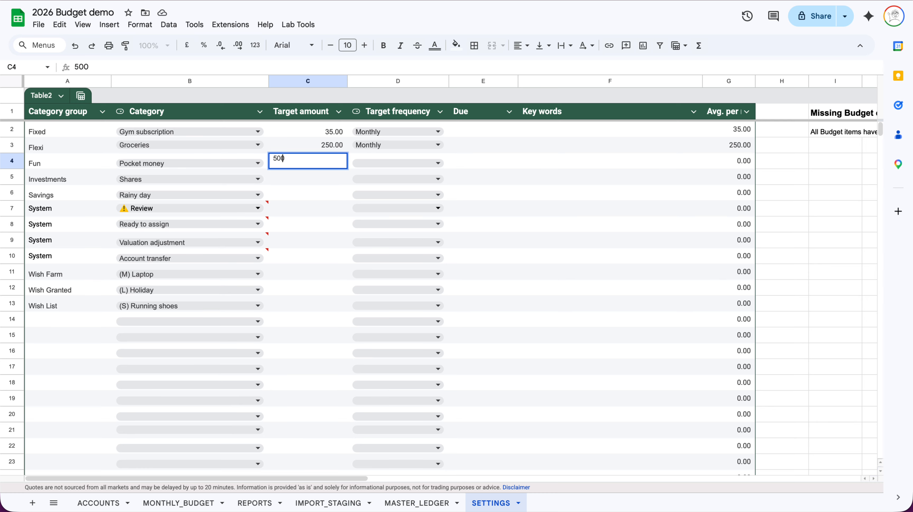
pyautogui.click(397, 162)
pyautogui.click(389, 195)
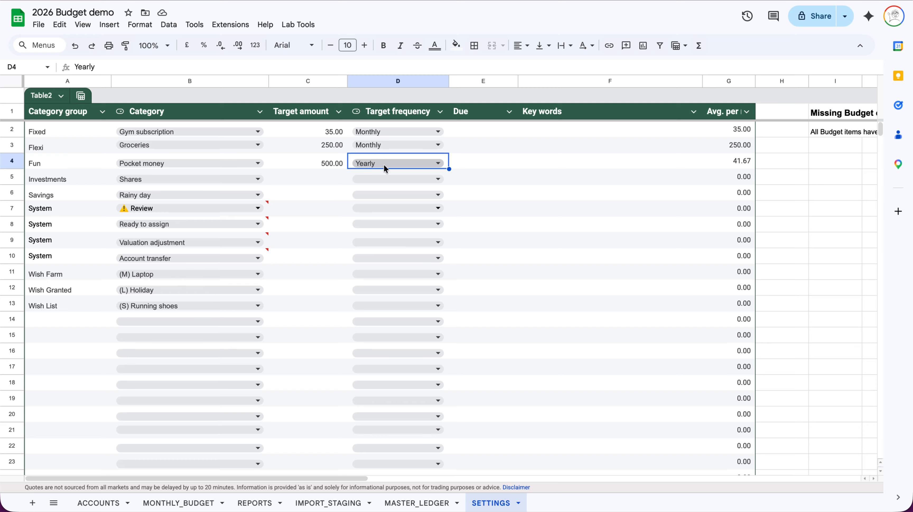
pyautogui.doubleClick(469, 162)
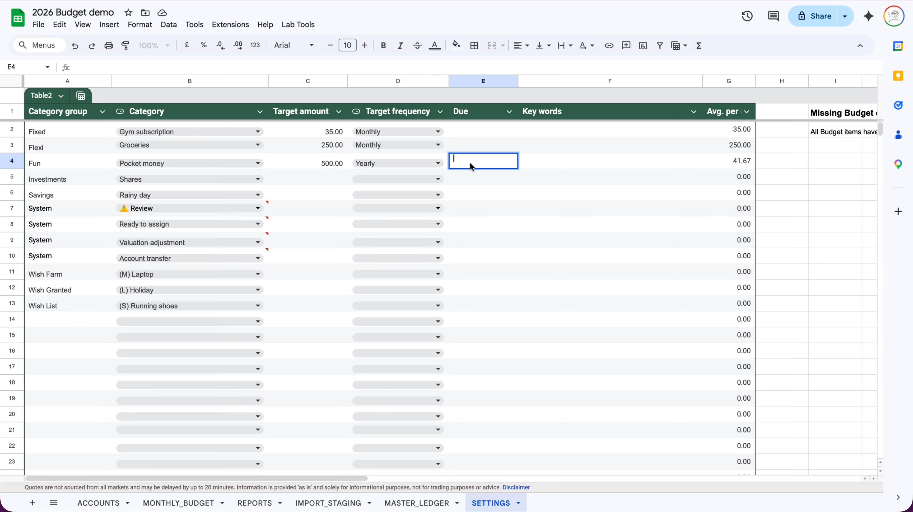
pyautogui.write('1/01/2027')
pyautogui.press('Return')
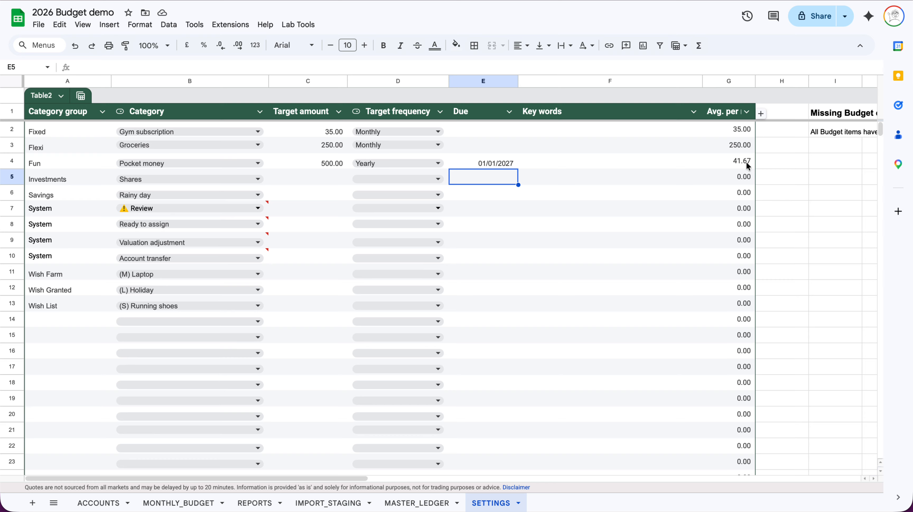
# - Enter target amounts of 50 for the Shares category and 1000 for the Rainy day category
pyautogui.click(327, 179)
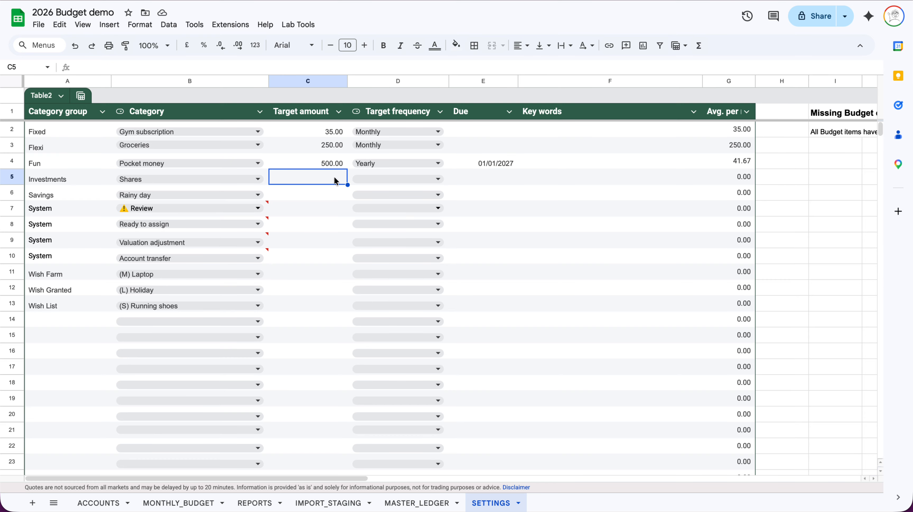
pyautogui.press('Return')
pyautogui.write('50')
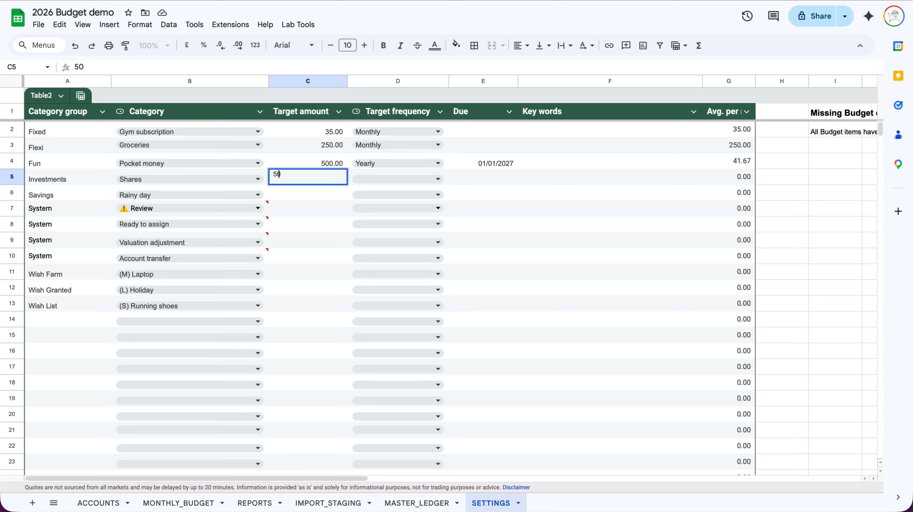
pyautogui.press('Return')
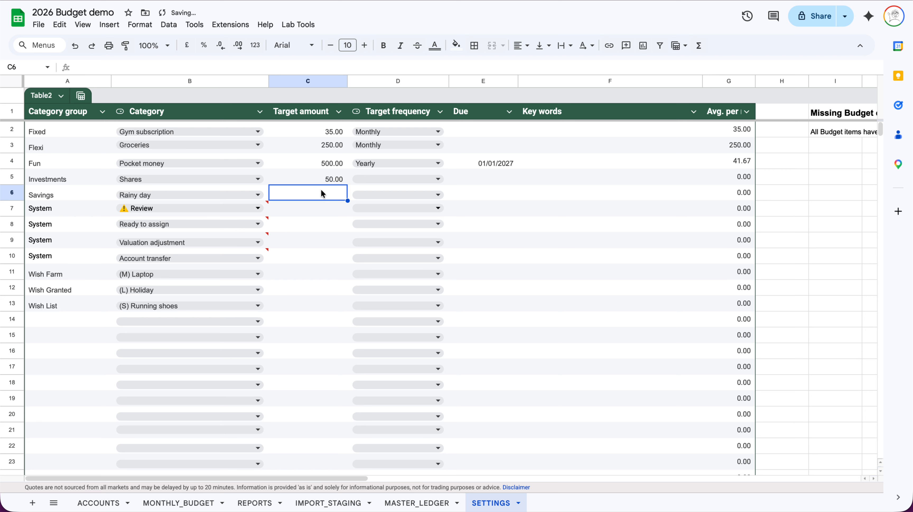
pyautogui.press('Return')
pyautogui.write('1000')
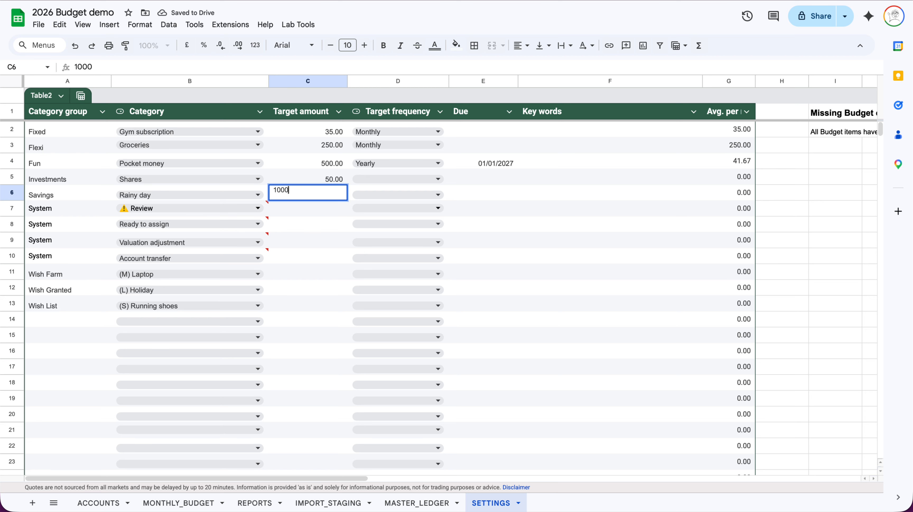
pyautogui.press('Return')
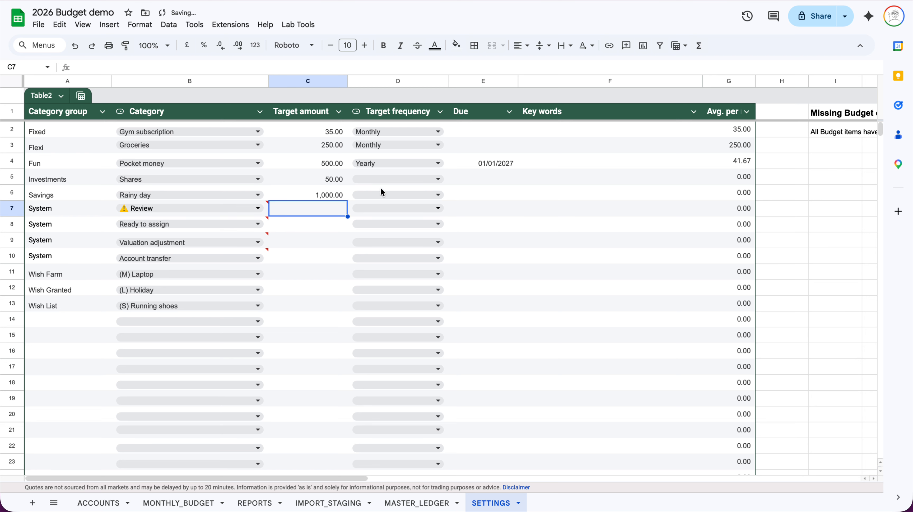
# - Enter a target amount of 2000 for the (M) Laptop category
pyautogui.click(328, 272)
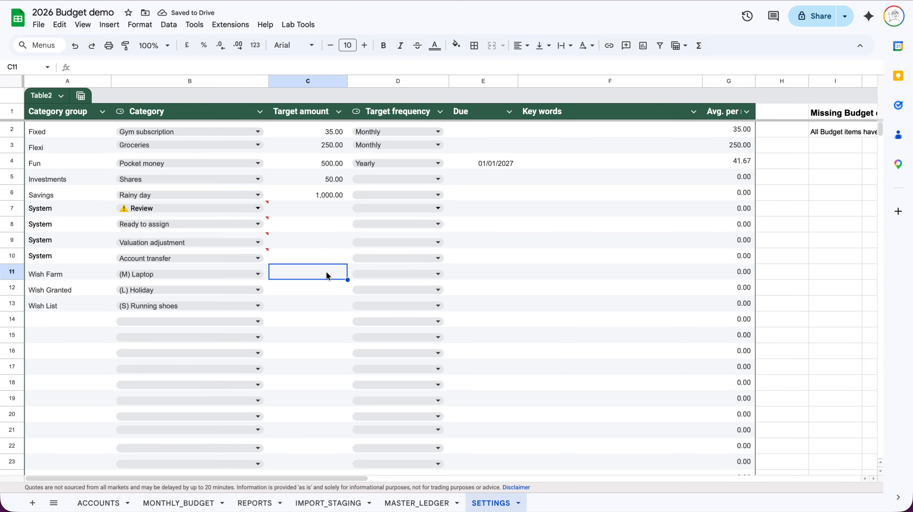
pyautogui.press('Return')
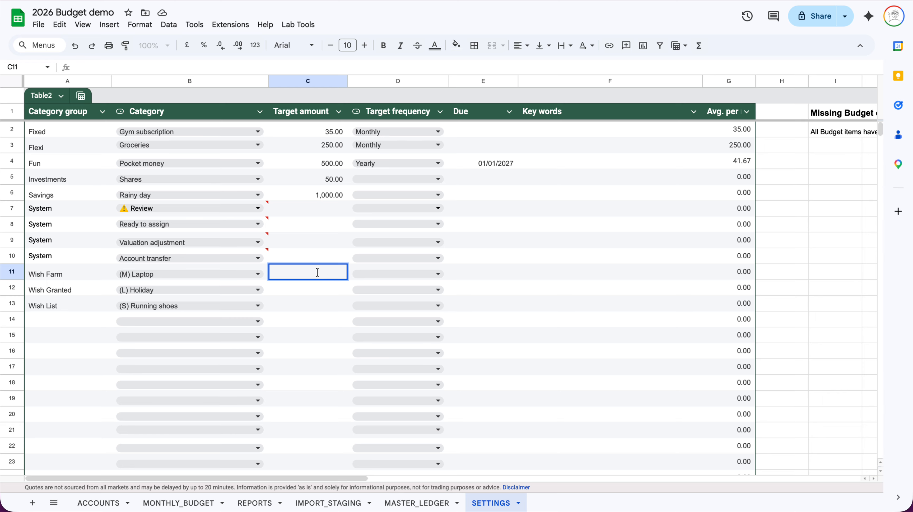
pyautogui.write('2000')
# - Set the target frequency to Monthly for Shares and to Specific date for Rainy day
pyautogui.click(397, 181)
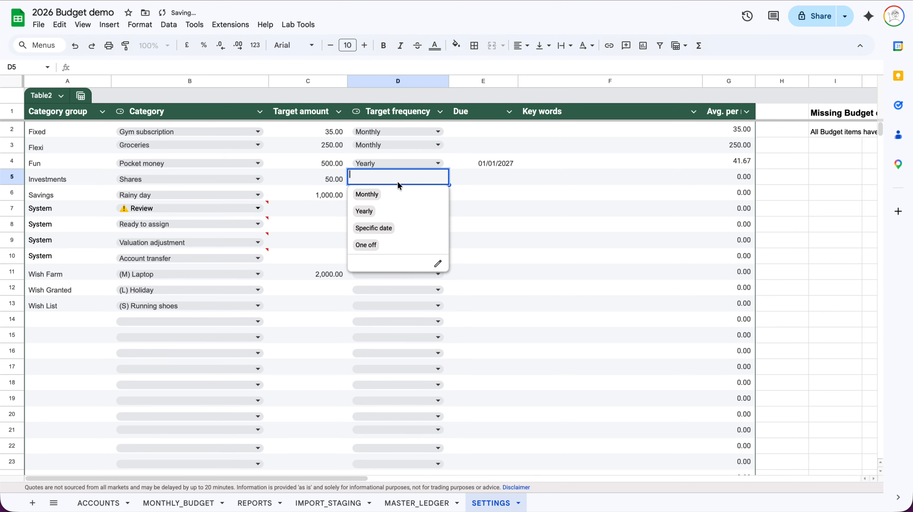
pyautogui.click(391, 195)
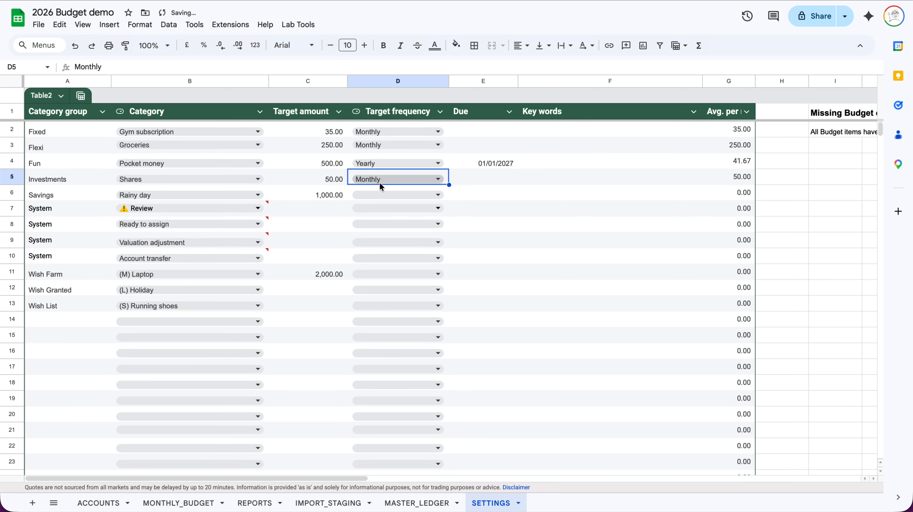
pyautogui.click(397, 190)
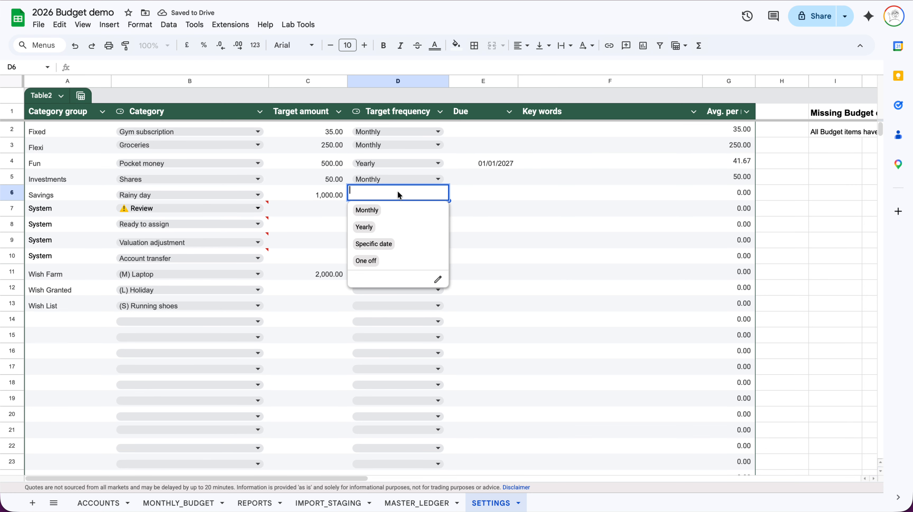
pyautogui.click(399, 244)
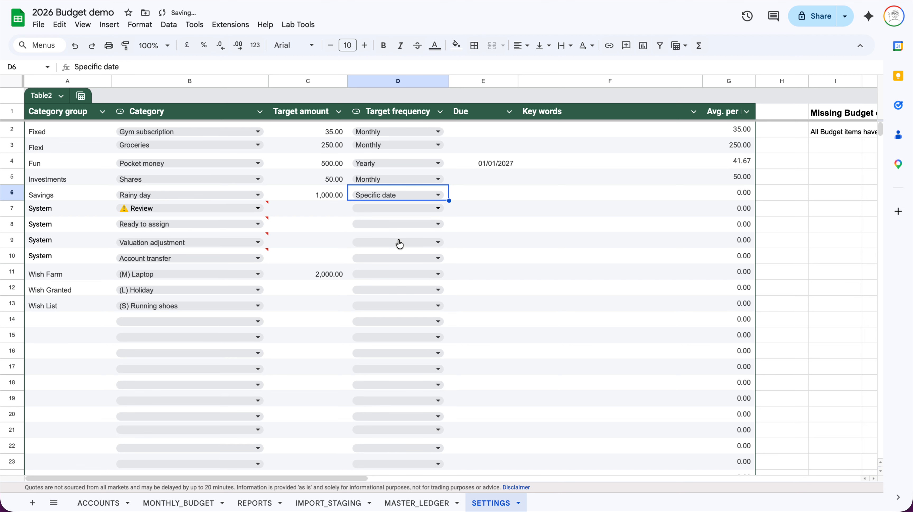
# - Enter 01/06/2026 as the due date of the Rainy day category
pyautogui.click(492, 194)
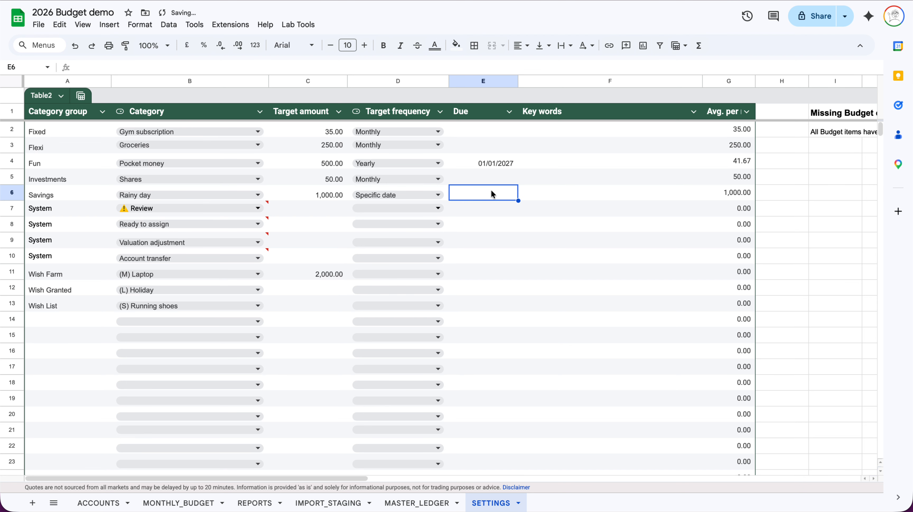
pyautogui.doubleClick(476, 190)
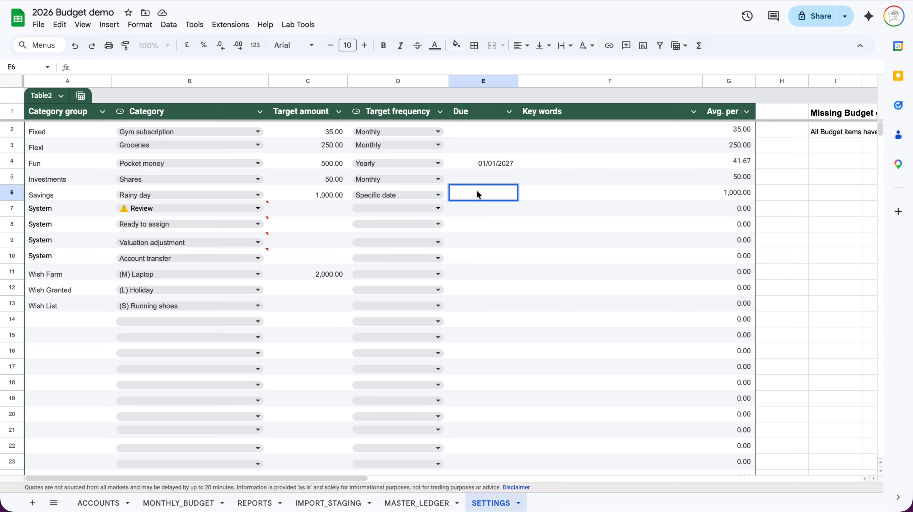
pyautogui.write('1/06/26')
pyautogui.press('Return')
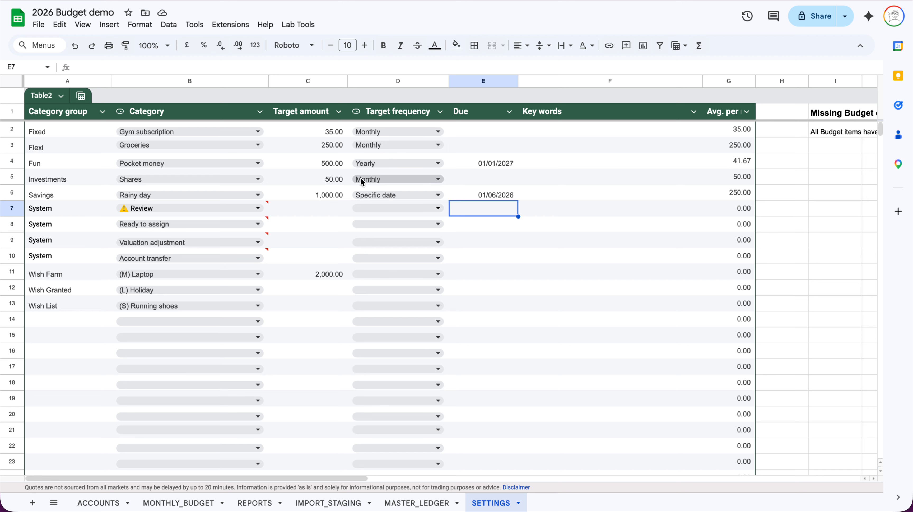
# - Set the (M) Laptop category's target frequency to Specific date and its due date to 25/12/2026
pyautogui.click(365, 273)
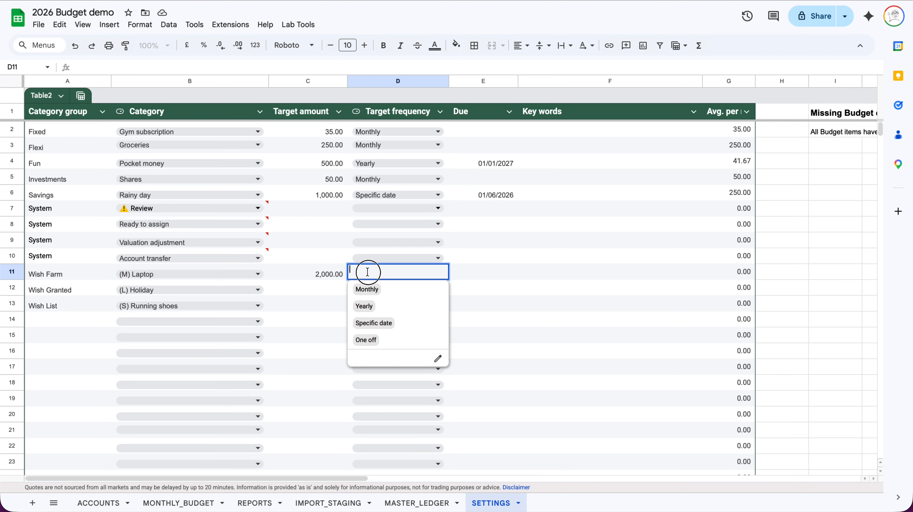
pyautogui.click(383, 343)
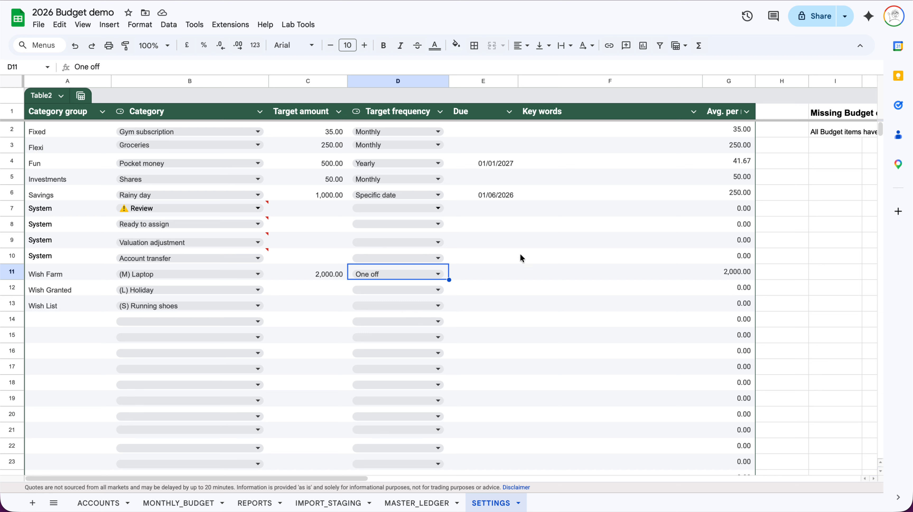
pyautogui.click(438, 274)
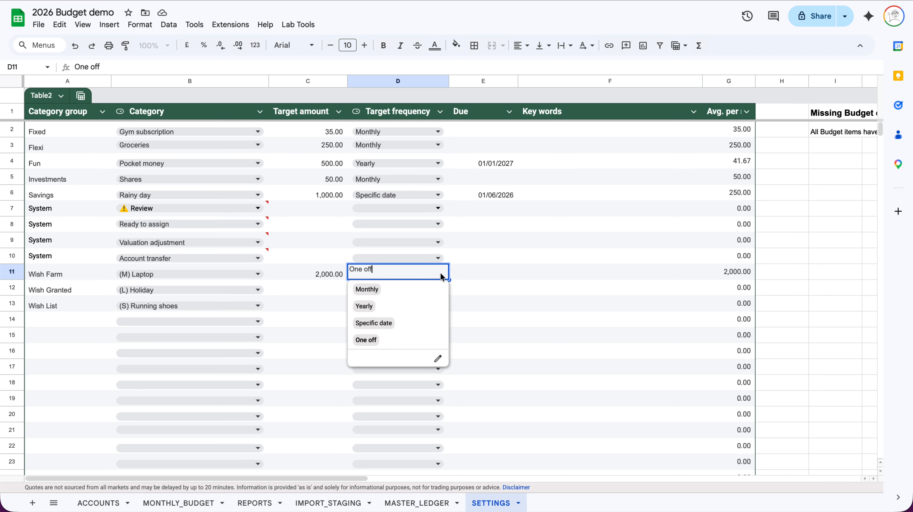
pyautogui.click(379, 324)
pyautogui.click(500, 279)
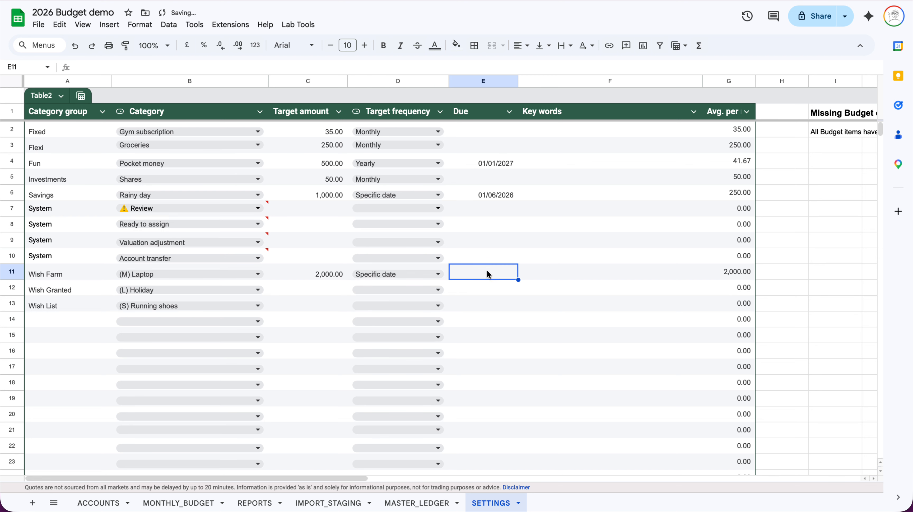
pyautogui.doubleClick(486, 269)
pyautogui.write('25/1')
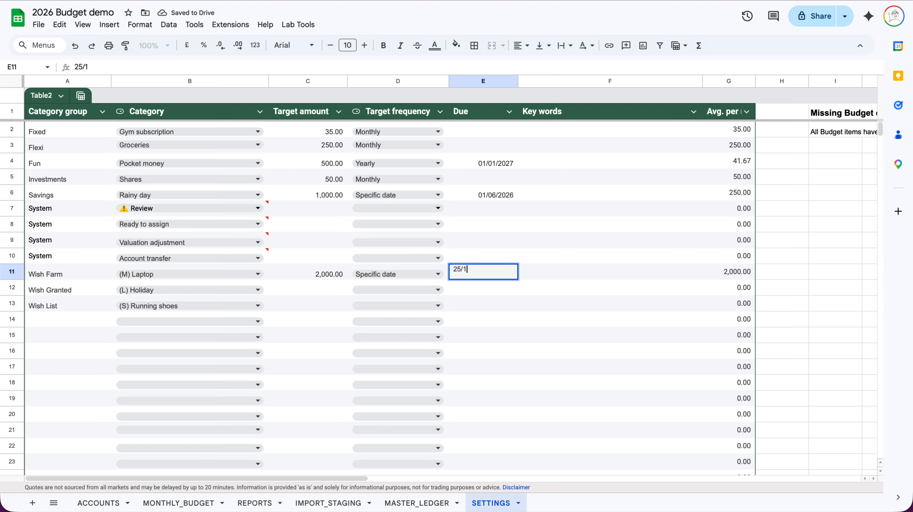
pyautogui.write('2/26')
pyautogui.press('Return')
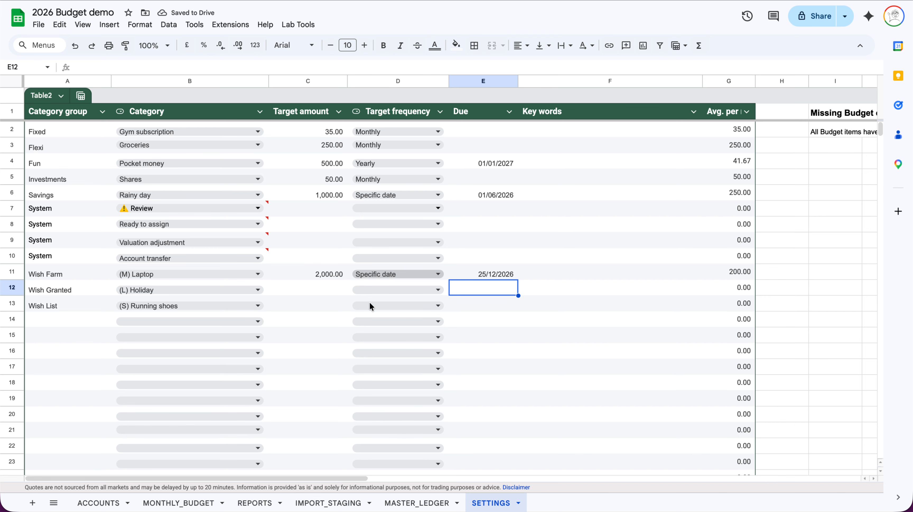
# - Apply the underfunded targets to April's assigned amounts on the MONTHLY_BUDGET sheet
pyautogui.click(184, 503)
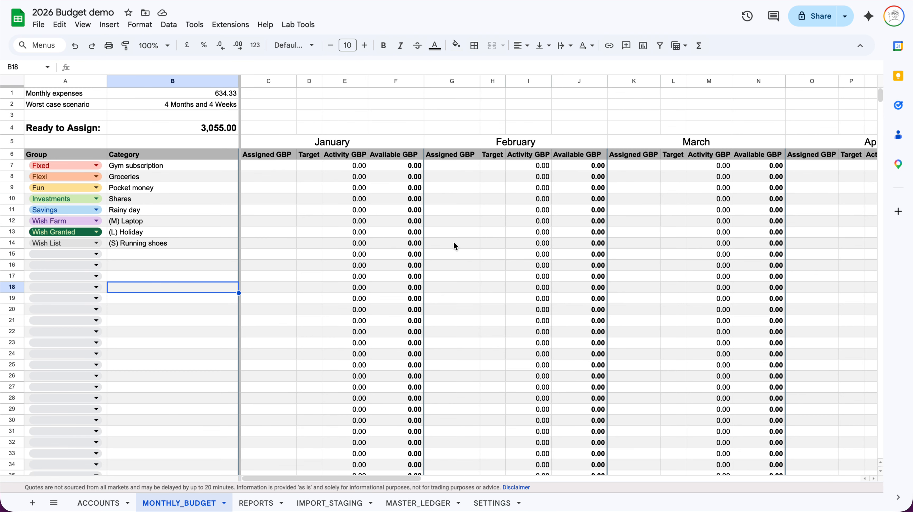
pyautogui.hscroll(6, 321, 201)
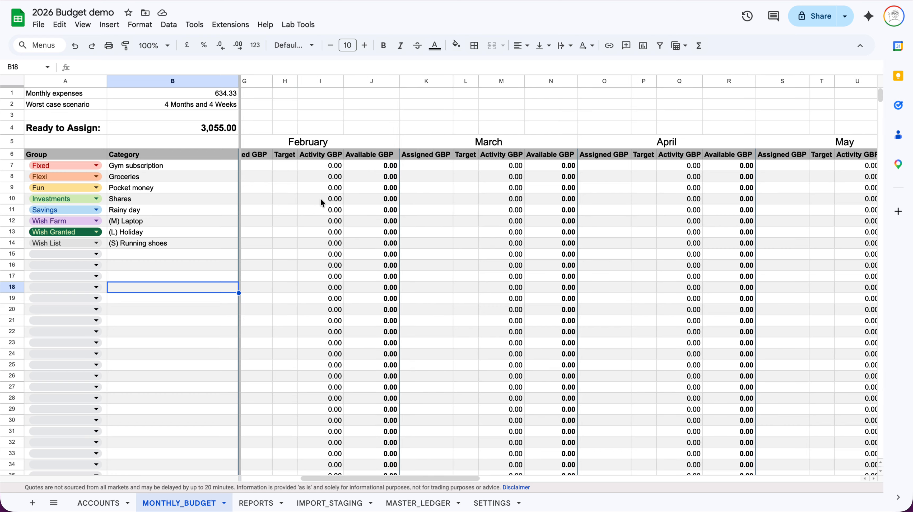
pyautogui.scroll(-1, 320, 199)
pyautogui.hscroll(3, 320, 199)
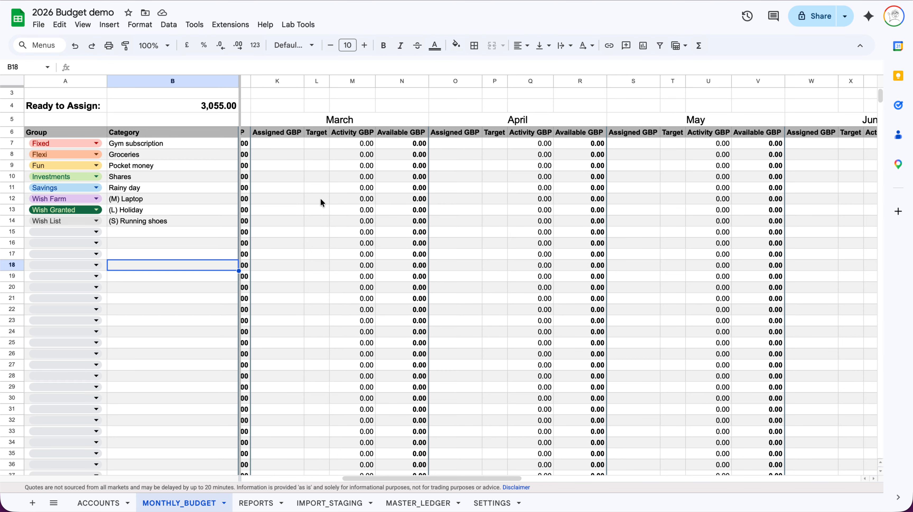
pyautogui.click(475, 143)
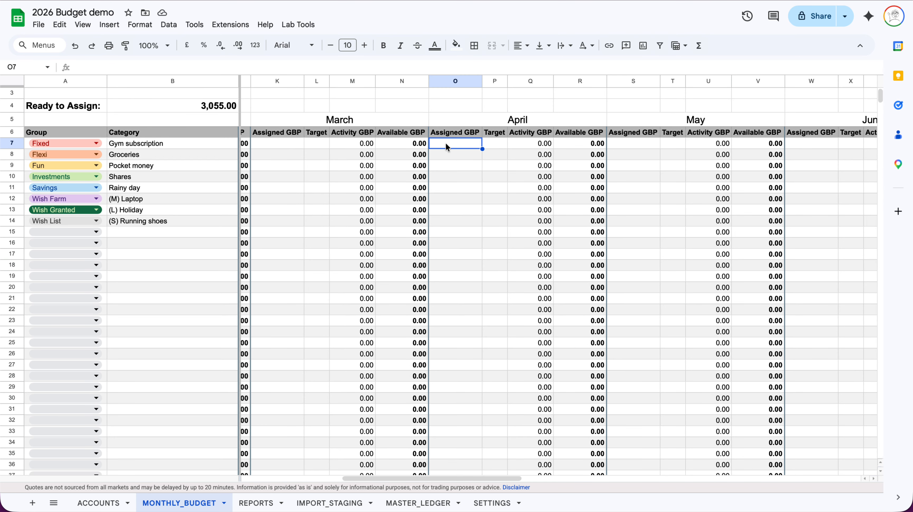
pyautogui.scroll(1, 444, 141)
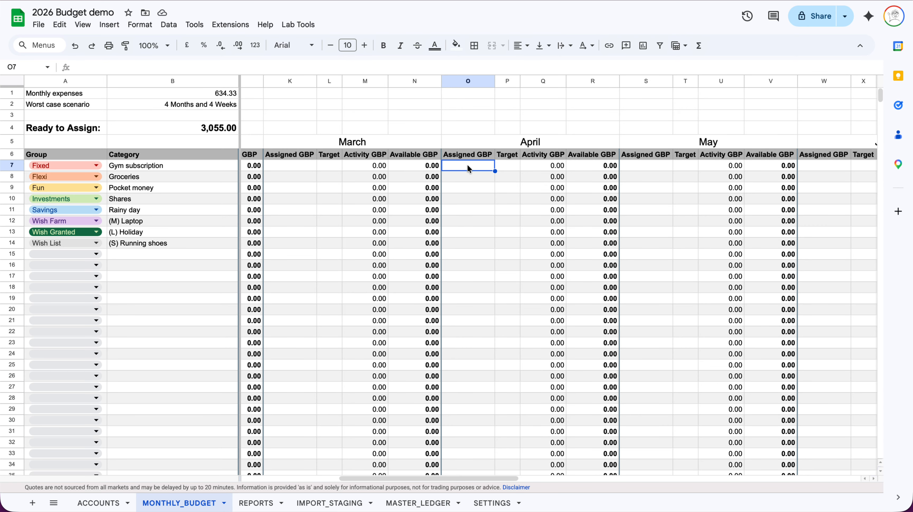
pyautogui.hscroll(2, 467, 164)
pyautogui.click(310, 26)
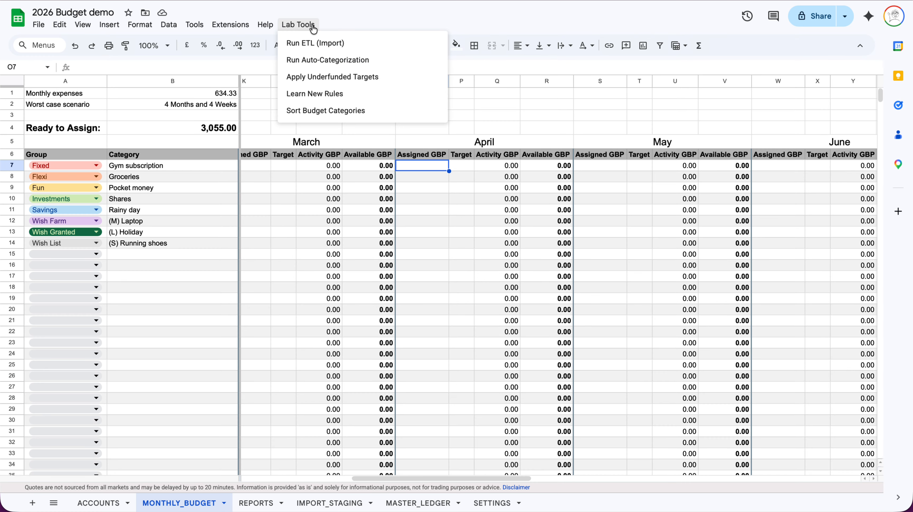
pyautogui.click(344, 85)
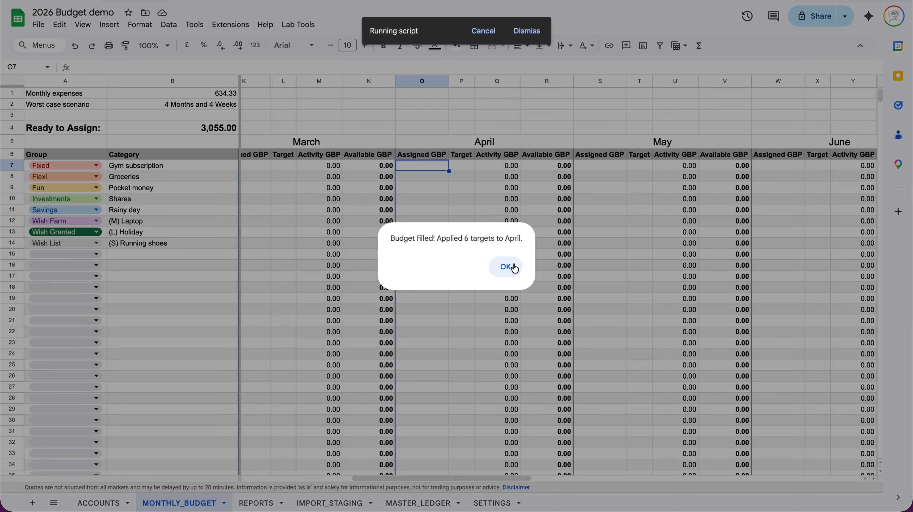
pyautogui.click(512, 267)
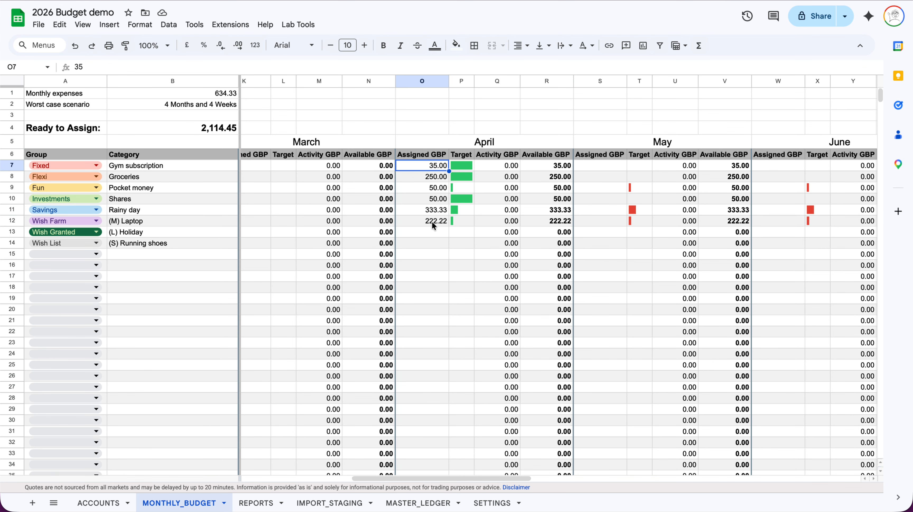
# - Check the (M) Laptop category's target frequency, due date and monthly average on the SETTINGS sheet
pyautogui.click(495, 503)
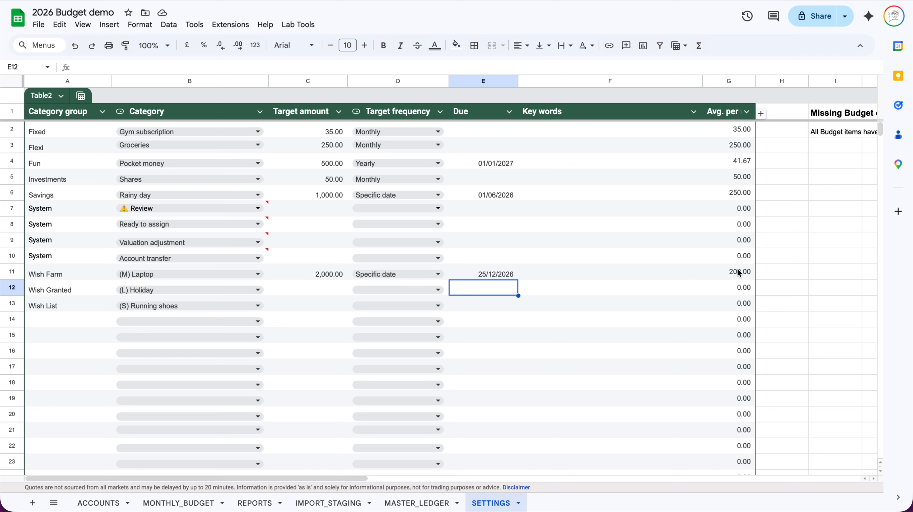
pyautogui.click(418, 271)
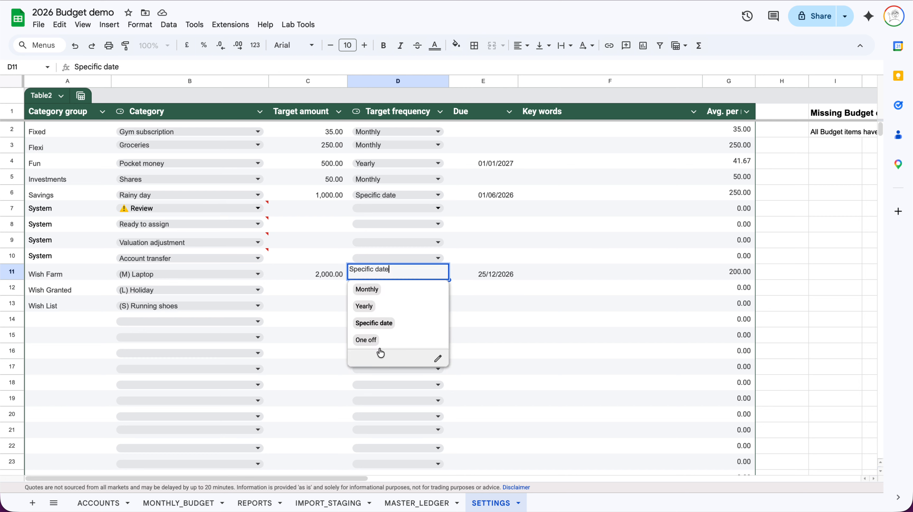
pyautogui.click(552, 263)
pyautogui.click(533, 274)
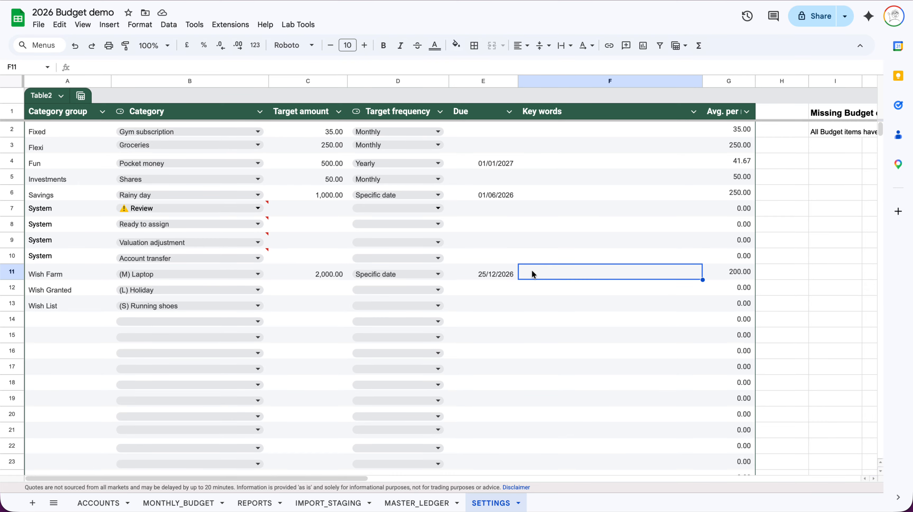
pyautogui.click(512, 274)
pyautogui.click(739, 271)
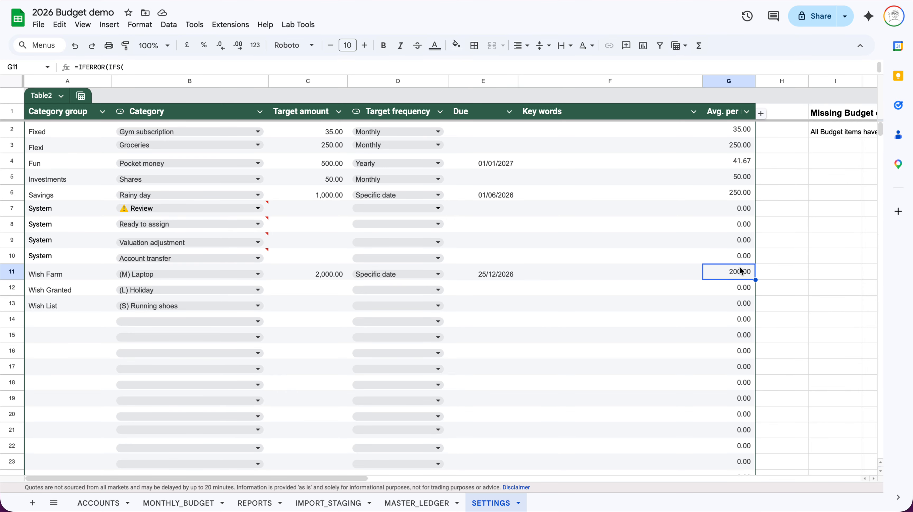
# - Inspect the categories' April assigned amounts on the MONTHLY_BUDGET sheet, from Gym subscription through (M) Laptop
pyautogui.click(181, 503)
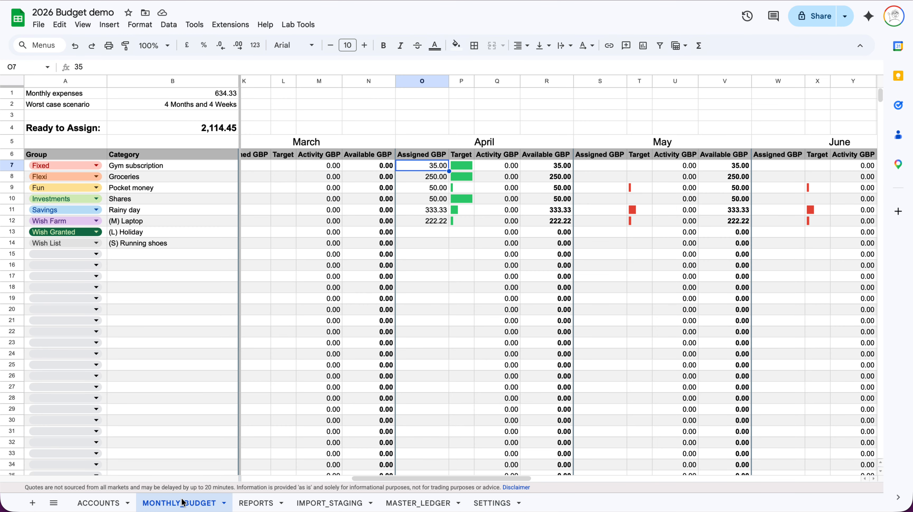
pyautogui.click(428, 220)
pyautogui.click(437, 198)
pyautogui.click(436, 185)
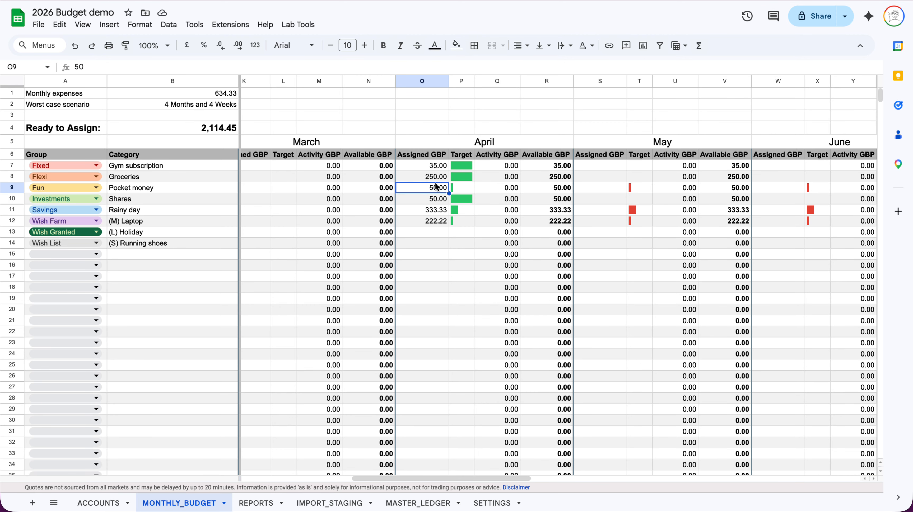
pyautogui.click(436, 176)
pyautogui.click(436, 165)
pyautogui.click(436, 214)
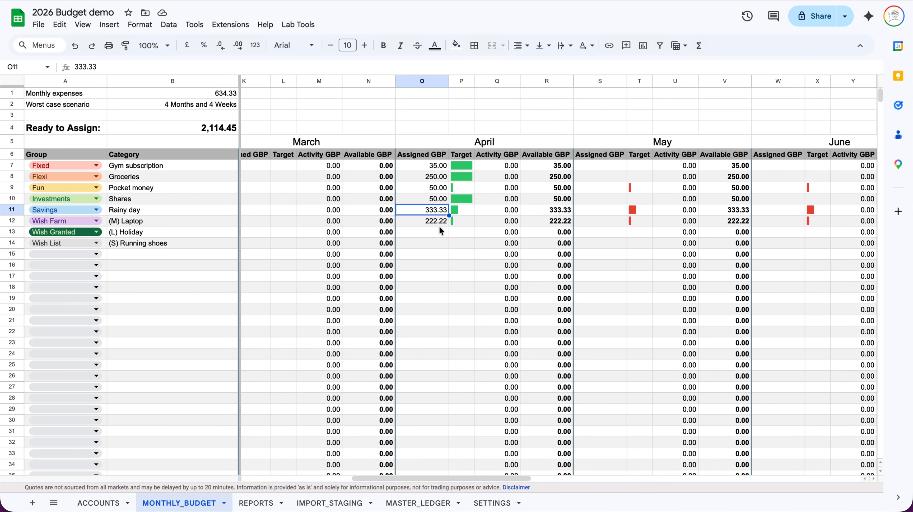
pyautogui.click(439, 224)
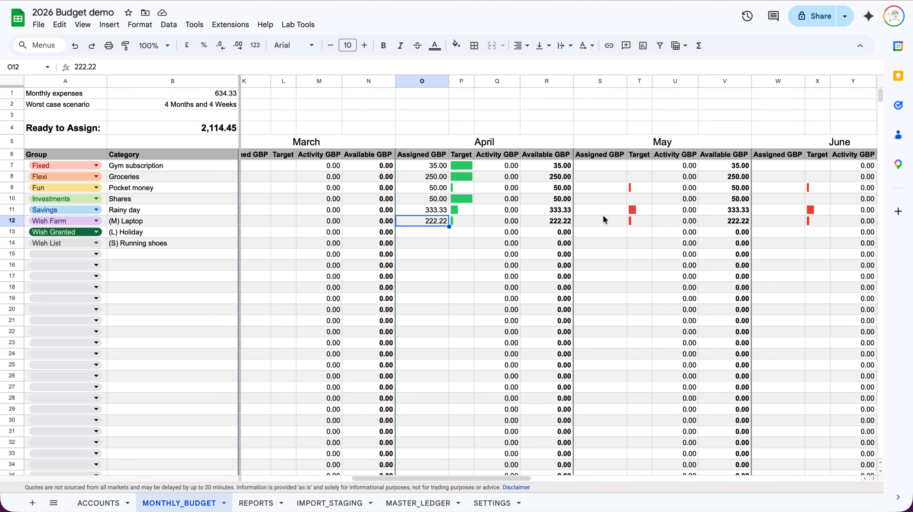
# - Apply the underfunded targets to May's assigned amounts
pyautogui.hscroll(4, 763, 225)
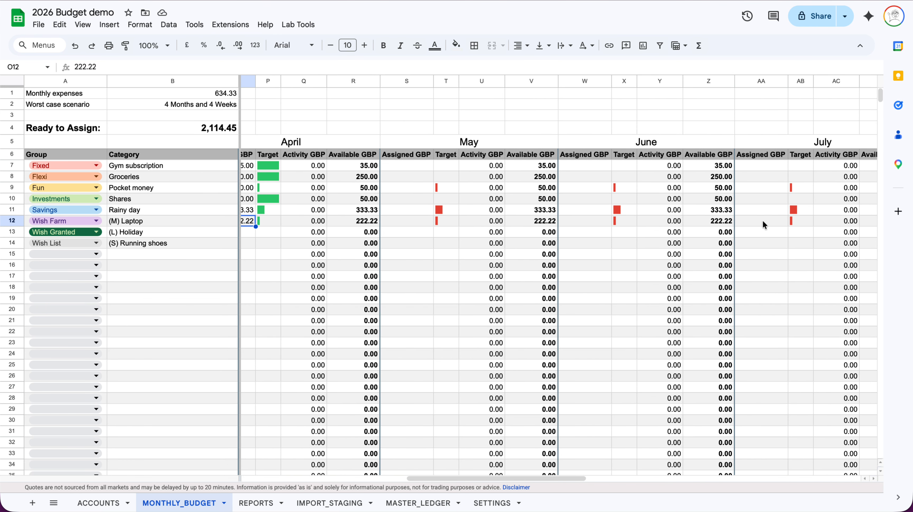
pyautogui.hscroll(-12, 762, 219)
pyautogui.hscroll(8, 654, 218)
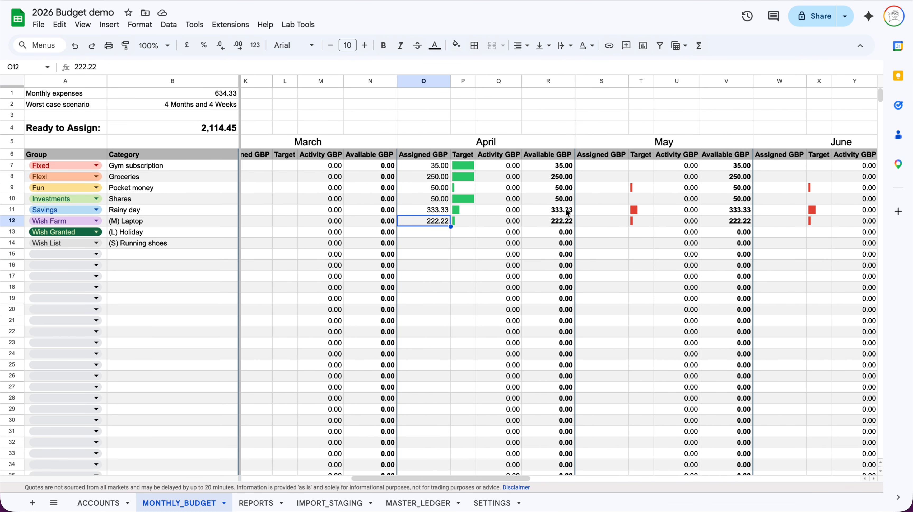
pyautogui.click(614, 155)
pyautogui.click(598, 162)
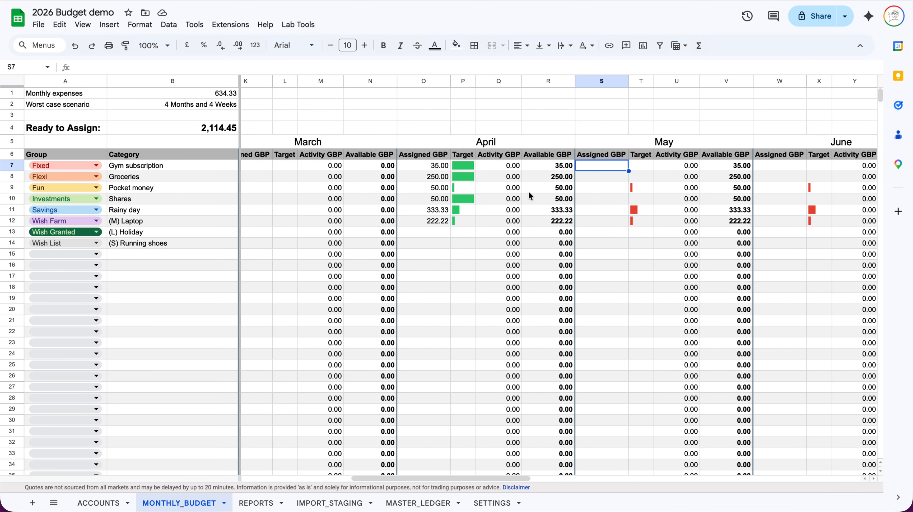
pyautogui.click(298, 24)
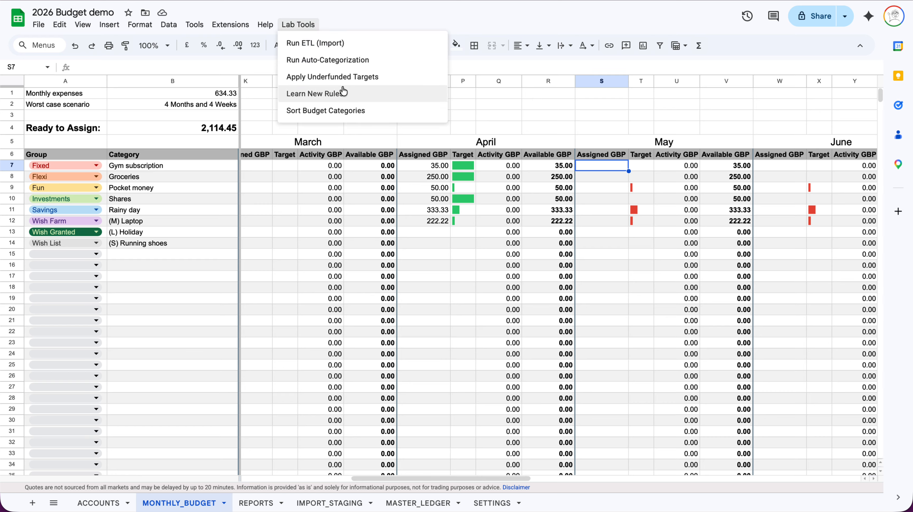
pyautogui.click(355, 76)
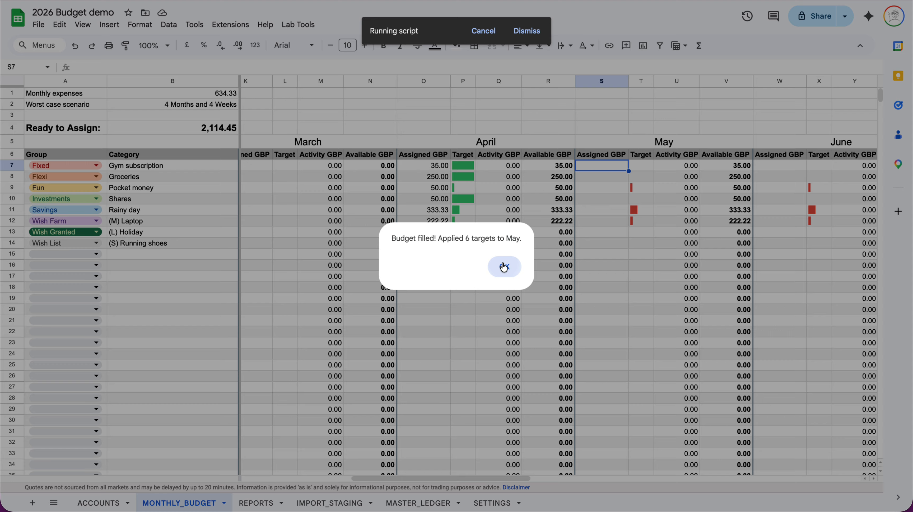
pyautogui.click(504, 266)
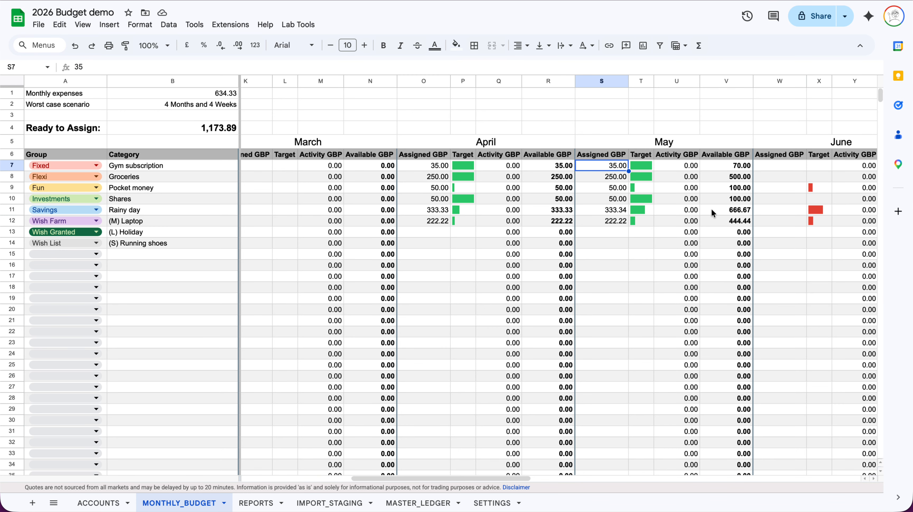
# - Set the April assigned amount of Gym subscription to 15
pyautogui.hscroll(5, 538, 214)
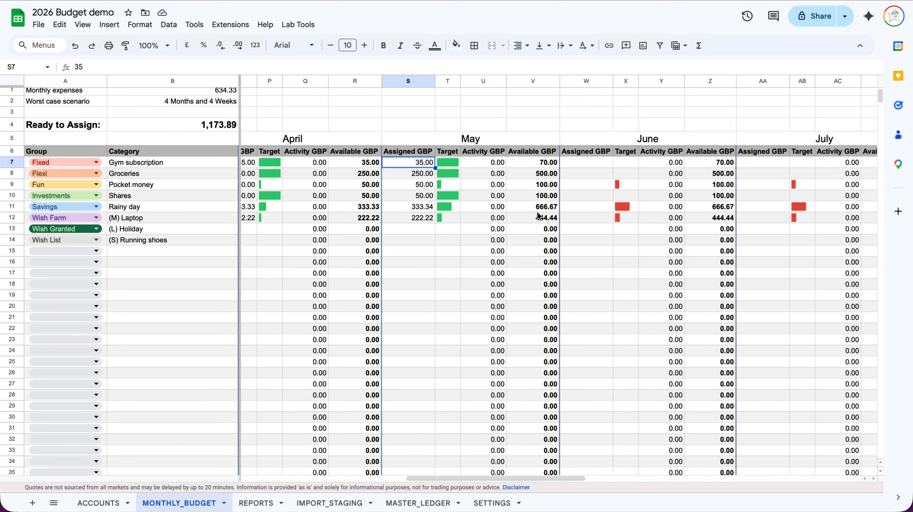
pyautogui.hscroll(-4, 537, 214)
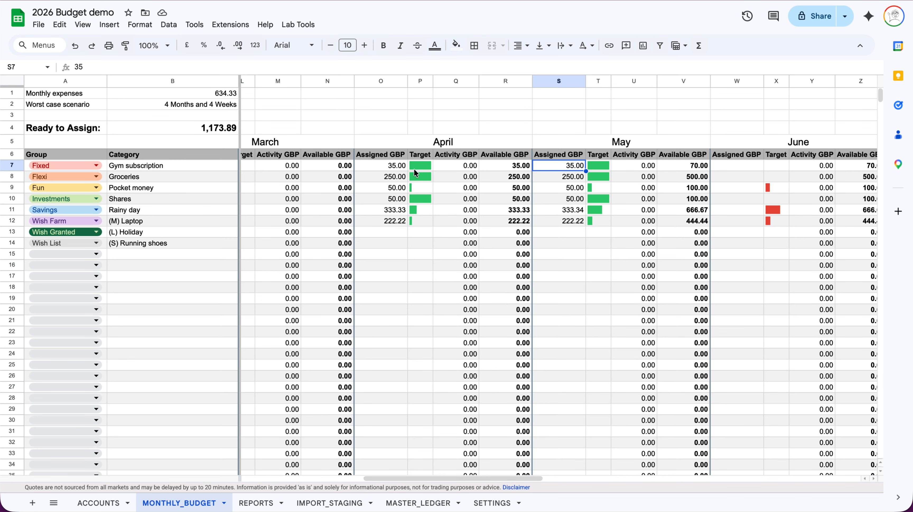
pyautogui.hscroll(2, 425, 185)
pyautogui.scroll(-1, 425, 184)
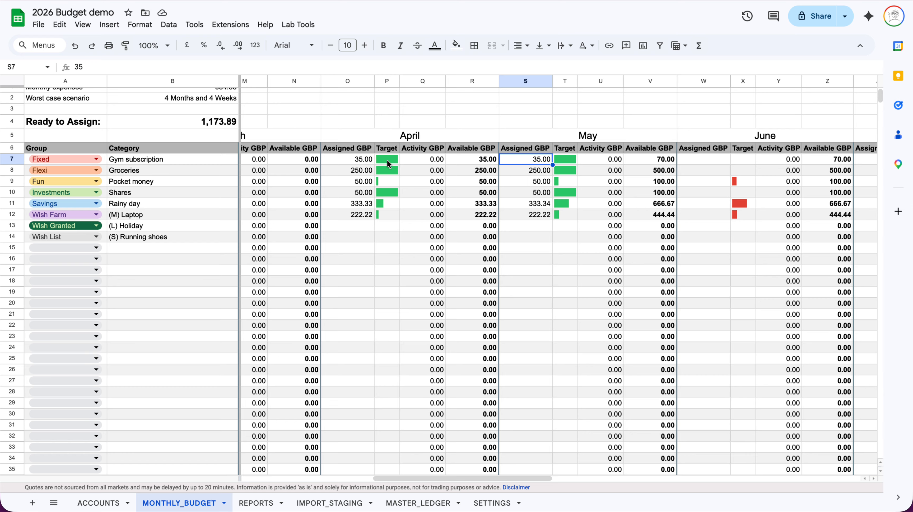
pyautogui.doubleClick(359, 158)
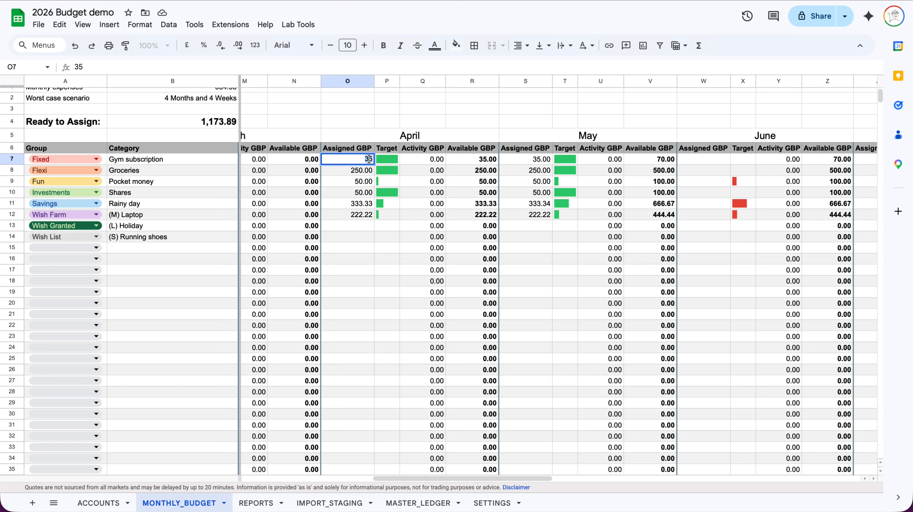
pyautogui.write('1')
pyautogui.press('Return')
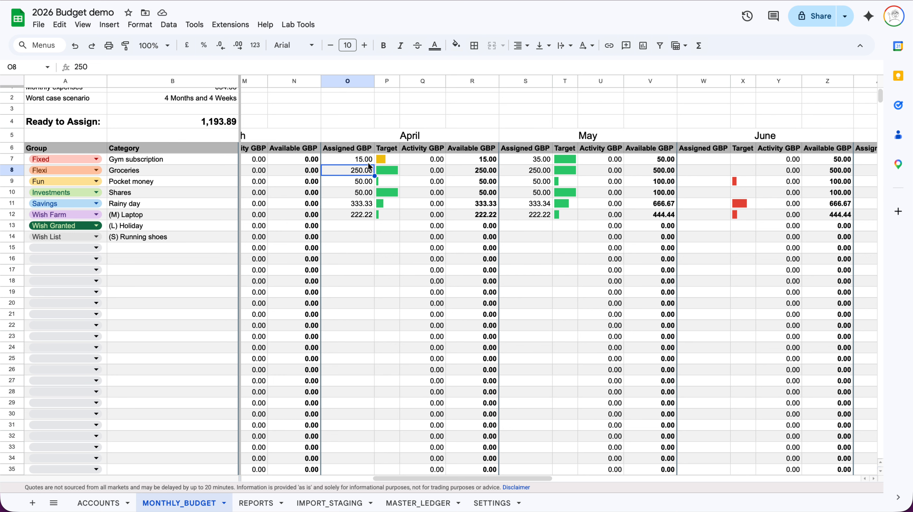
# - Set the April assigned amount of Gym subscription back to 35
pyautogui.scroll(1, 364, 165)
pyautogui.hscroll(-2, 360, 285)
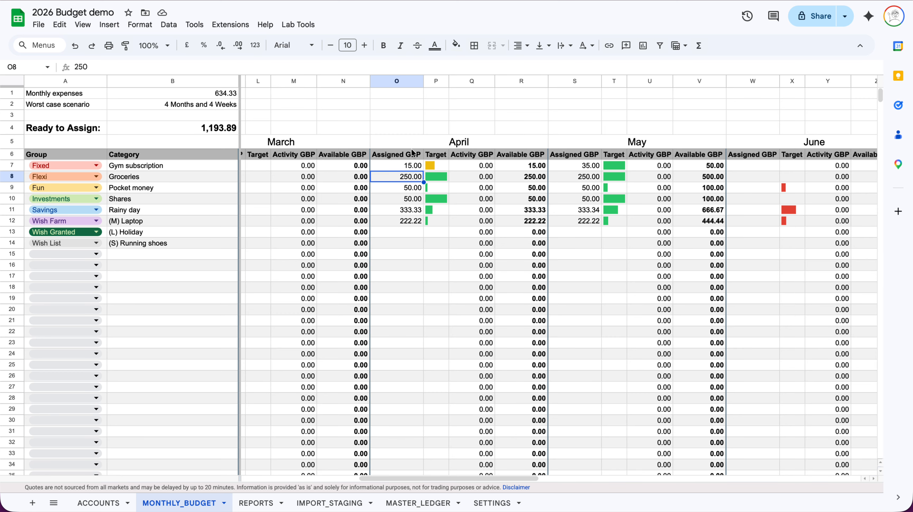
pyautogui.click(412, 168)
pyautogui.write('35')
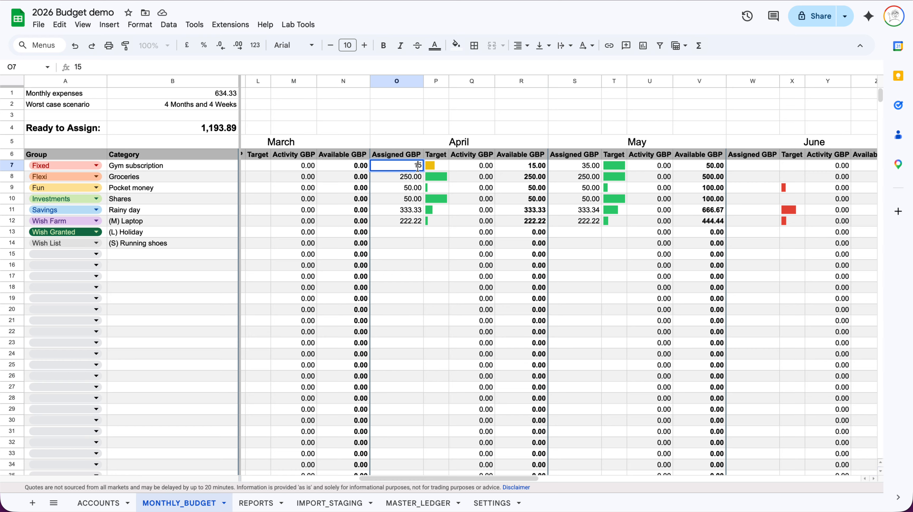
pyautogui.press('Return')
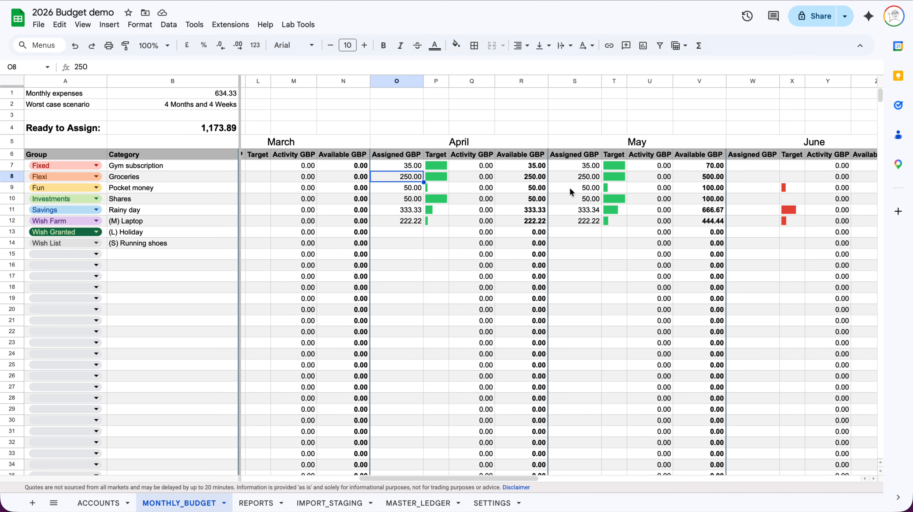
# - Review the category averages on the SETTINGS sheet and the Monthly expenses and Worst case scenario formulas on MONTHLY_BUDGET
pyautogui.hscroll(3, 596, 219)
pyautogui.click(659, 197)
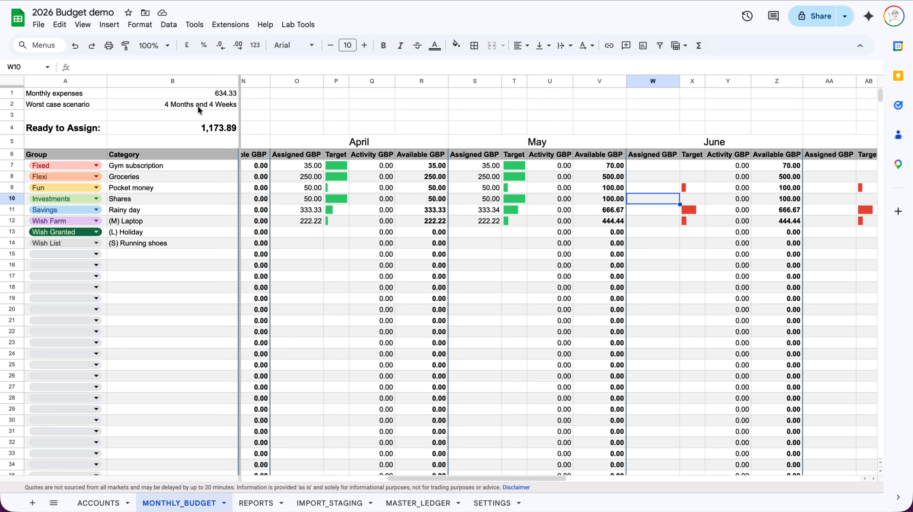
pyautogui.click(493, 504)
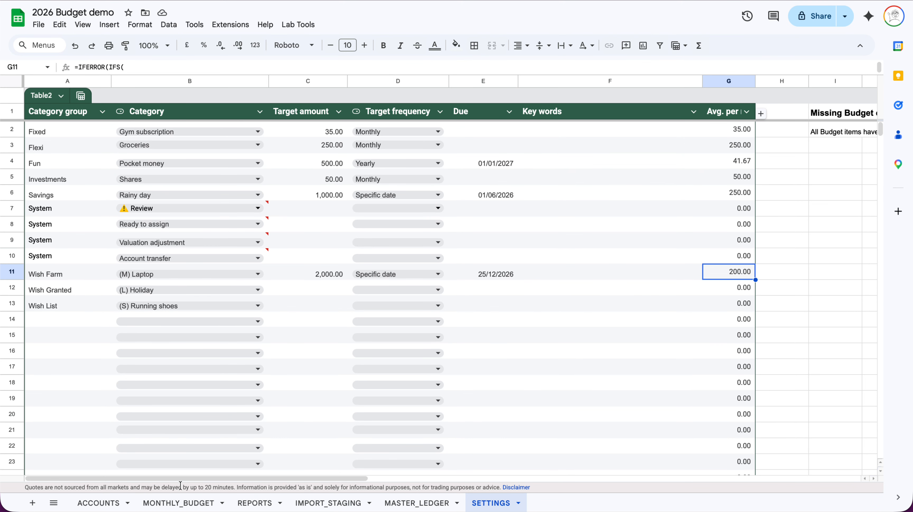
pyautogui.click(173, 505)
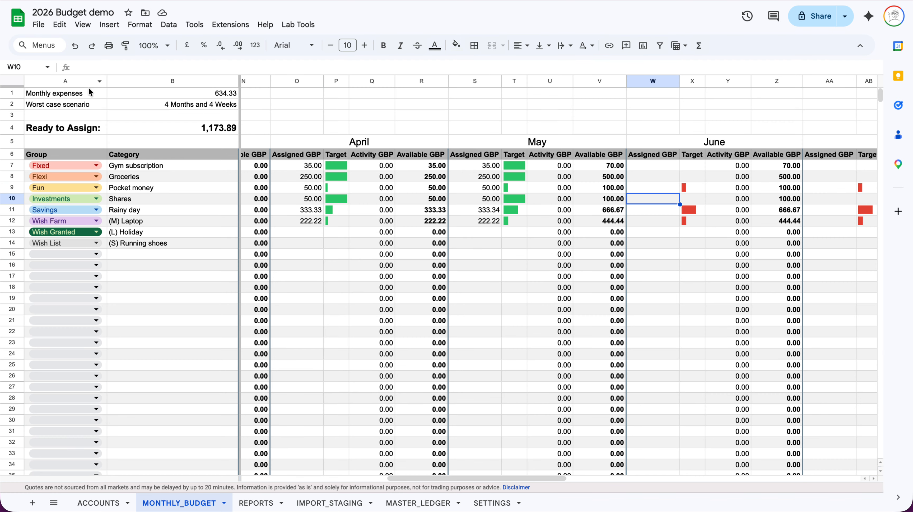
pyautogui.click(229, 94)
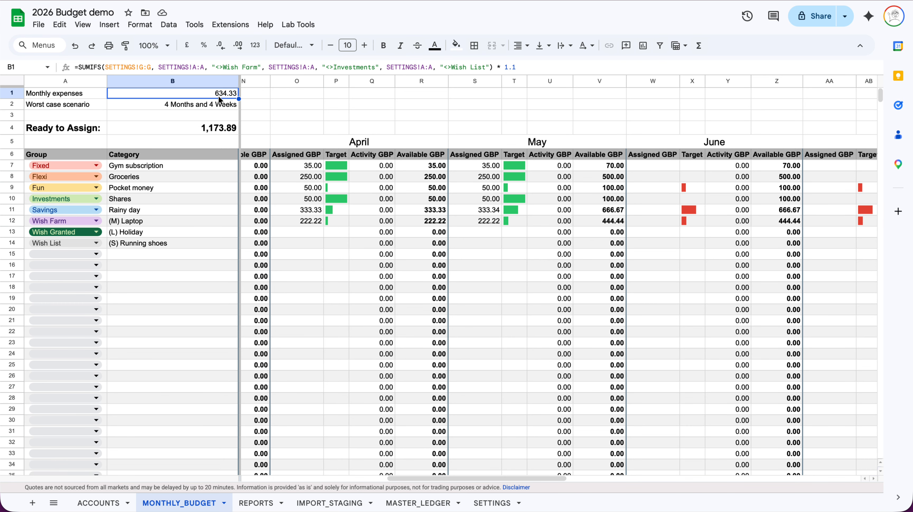
pyautogui.click(220, 104)
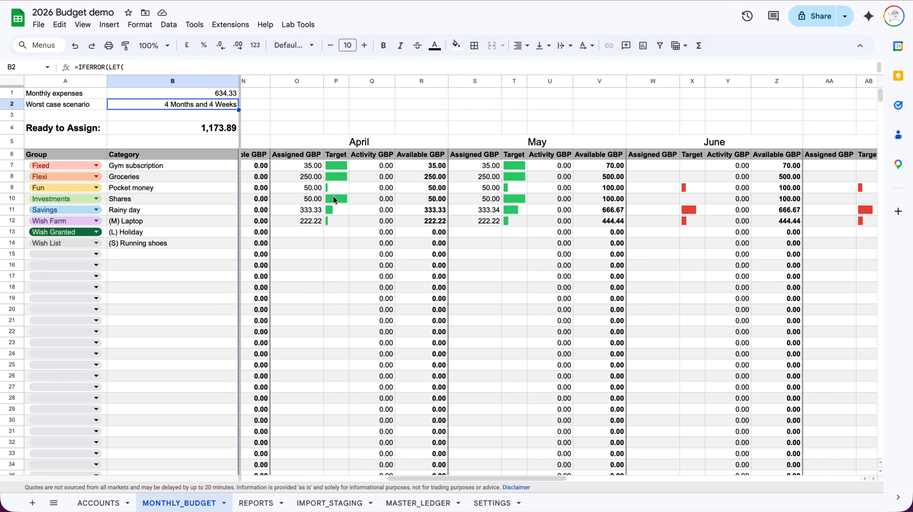
# - Apply the underfunded targets to June's assigned amounts on the MONTHLY_BUDGET sheet
pyautogui.click(652, 197)
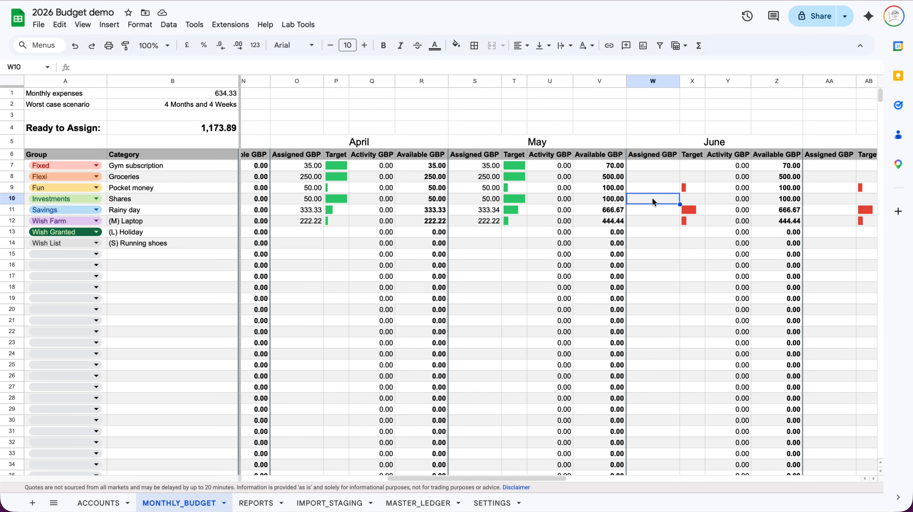
pyautogui.click(656, 166)
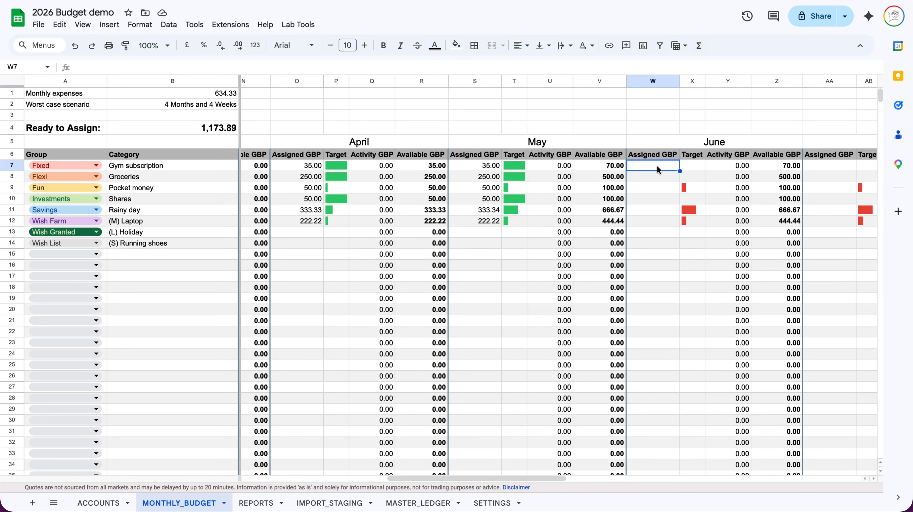
pyautogui.click(301, 26)
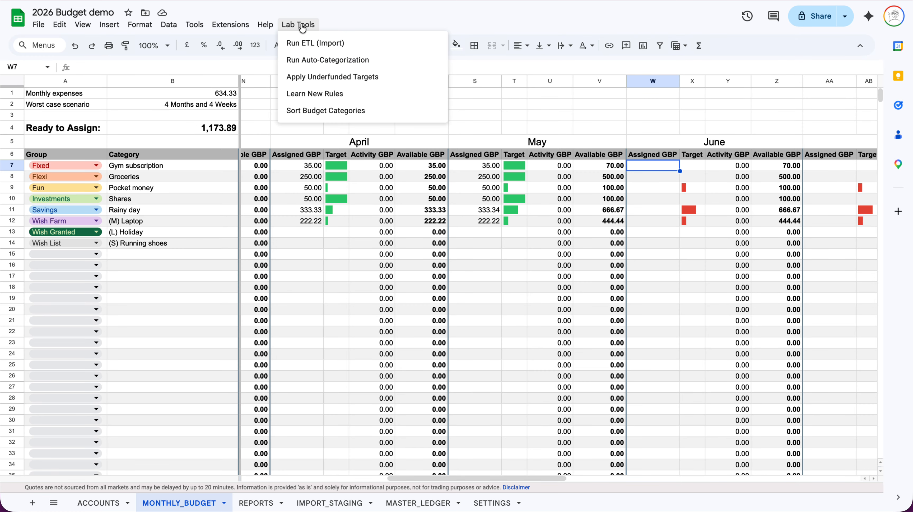
pyautogui.click(336, 77)
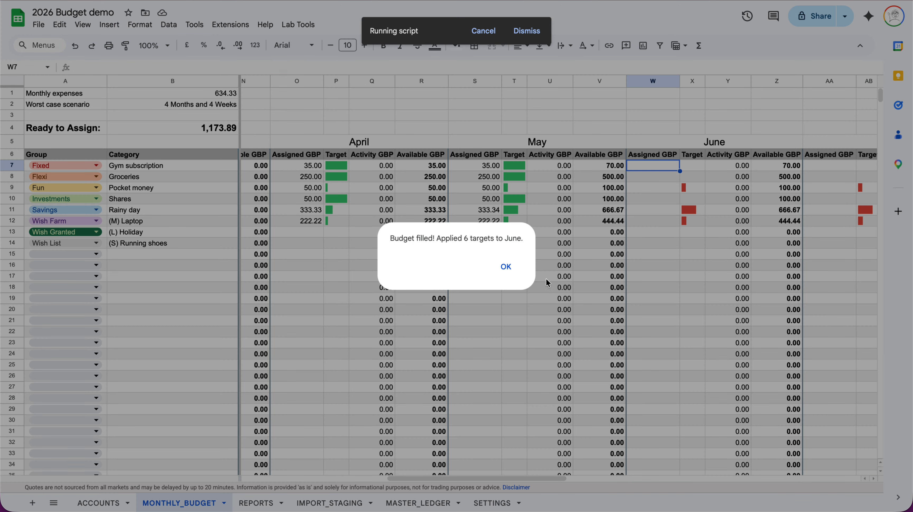
pyautogui.click(507, 264)
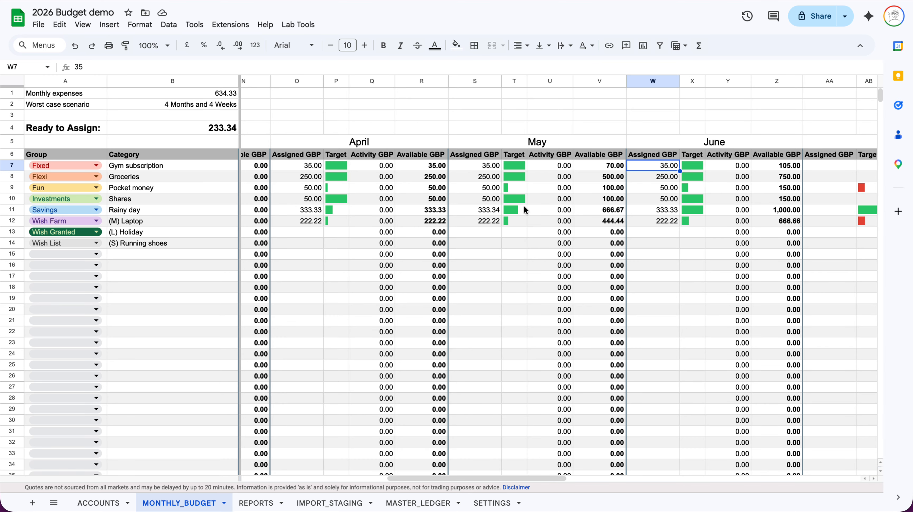
# - Apply the underfunded targets to July's assigned amounts and bring the July columns into view
pyautogui.click(831, 177)
pyautogui.click(297, 25)
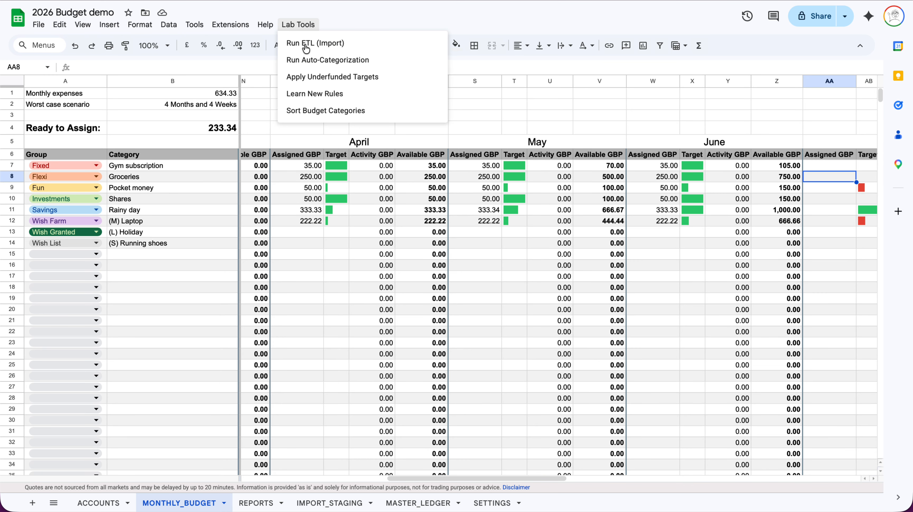
pyautogui.click(306, 77)
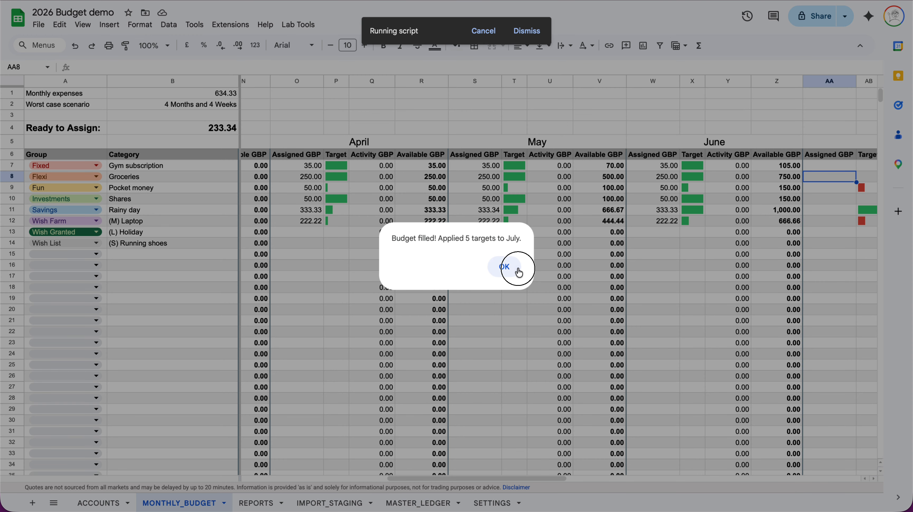
pyautogui.click(504, 266)
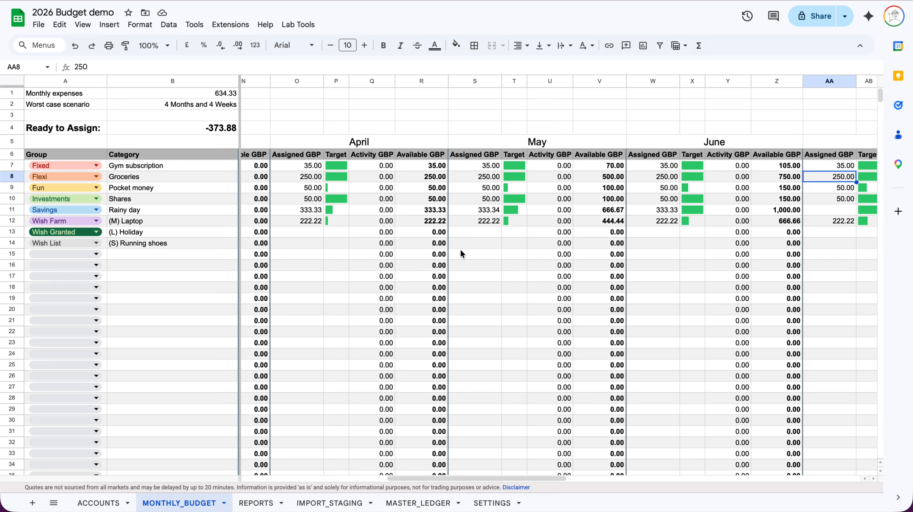
pyautogui.hscroll(5, 695, 250)
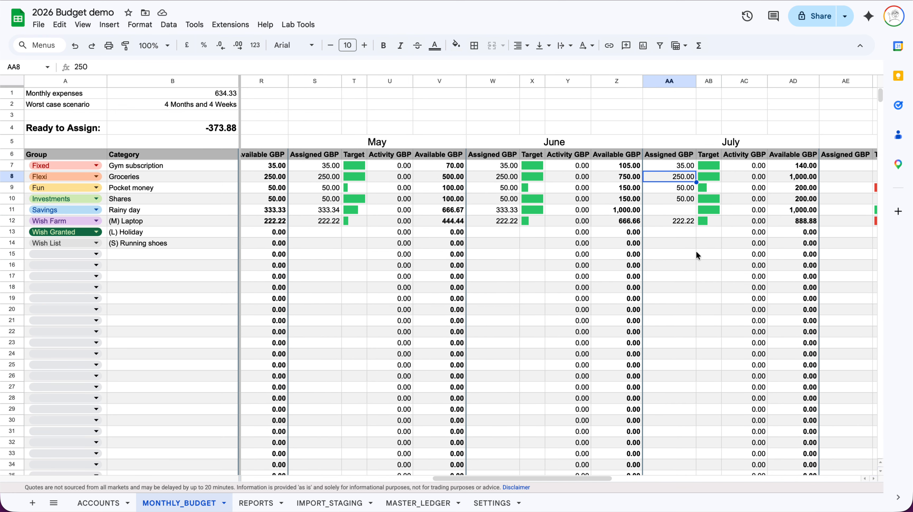
pyautogui.hscroll(-4, 425, 219)
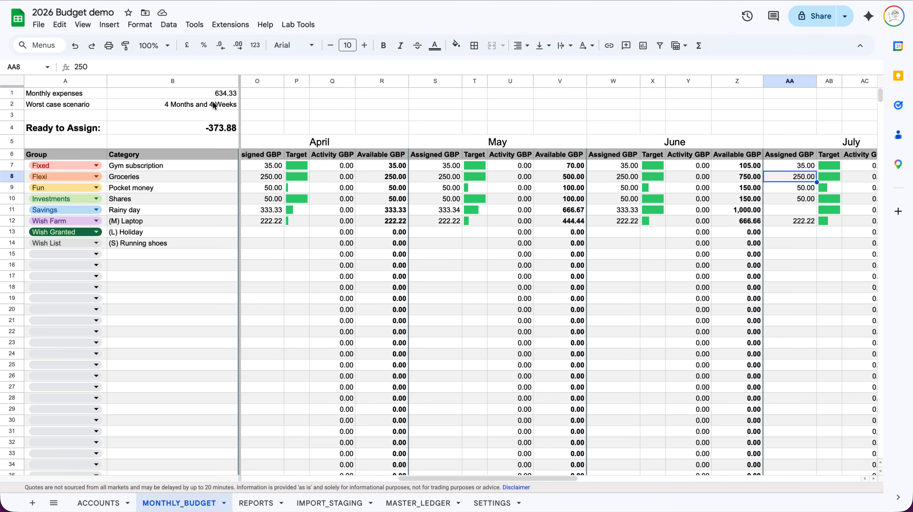
pyautogui.hscroll(4, 481, 309)
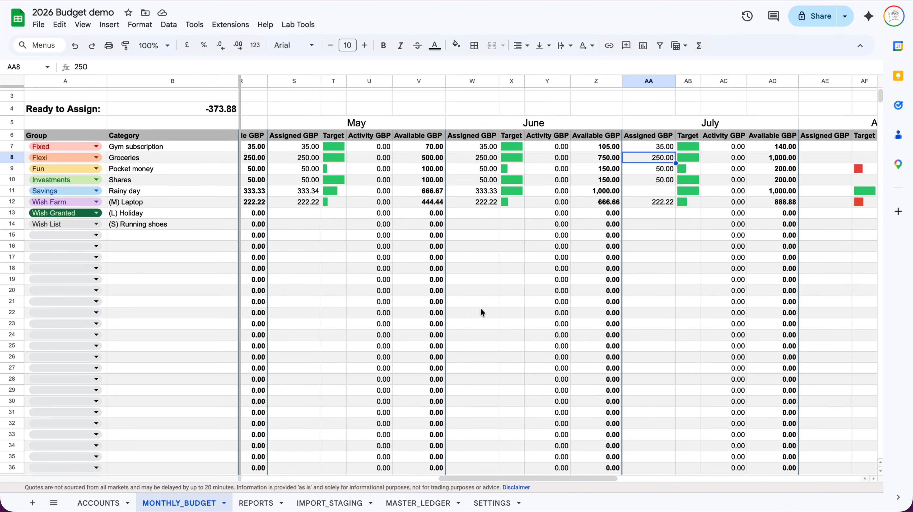
pyautogui.hscroll(-15, 481, 308)
pyautogui.hscroll(10, 480, 310)
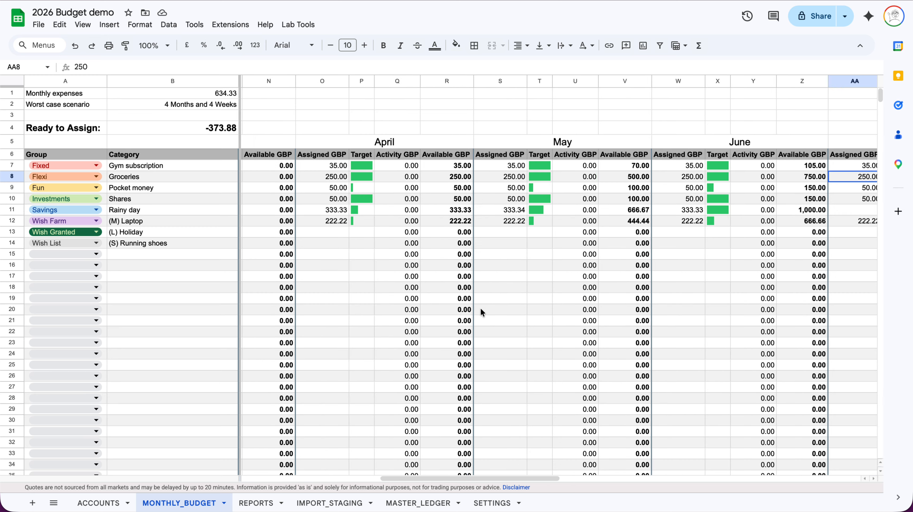